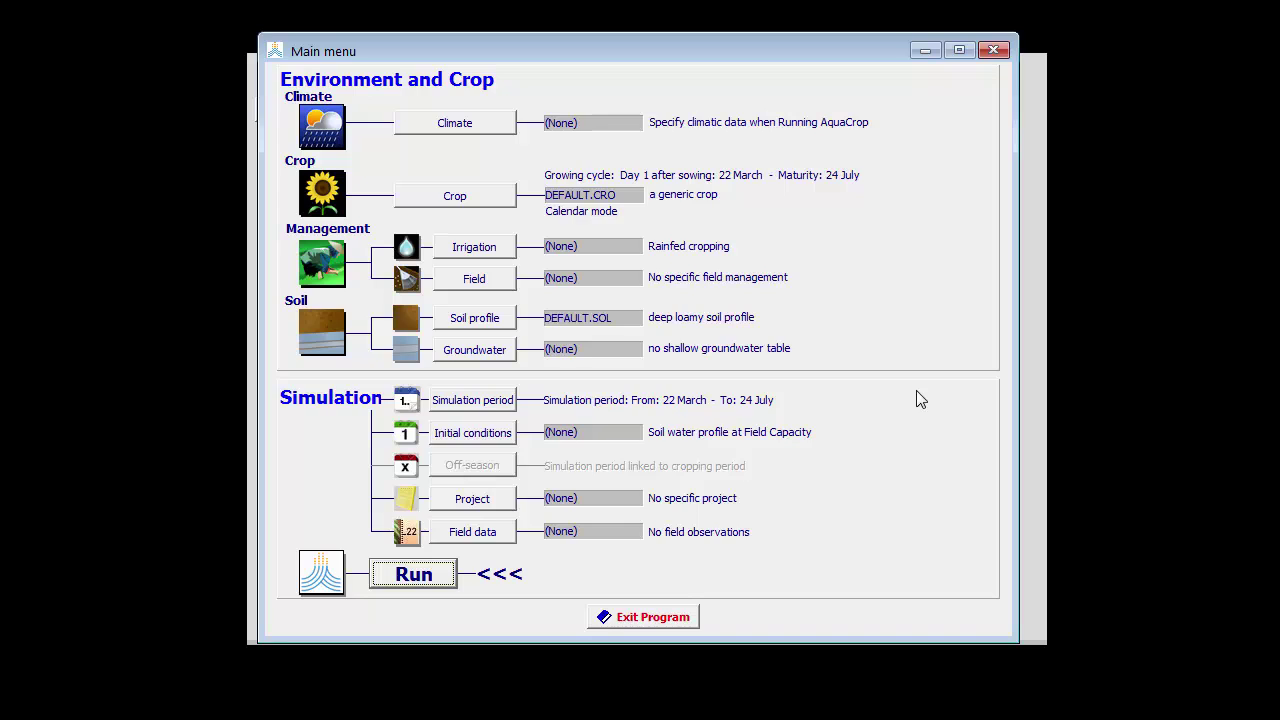
From the Climate menu, bring up the Select climate file list with 'Import climatic data' kept selected
click(463, 125)
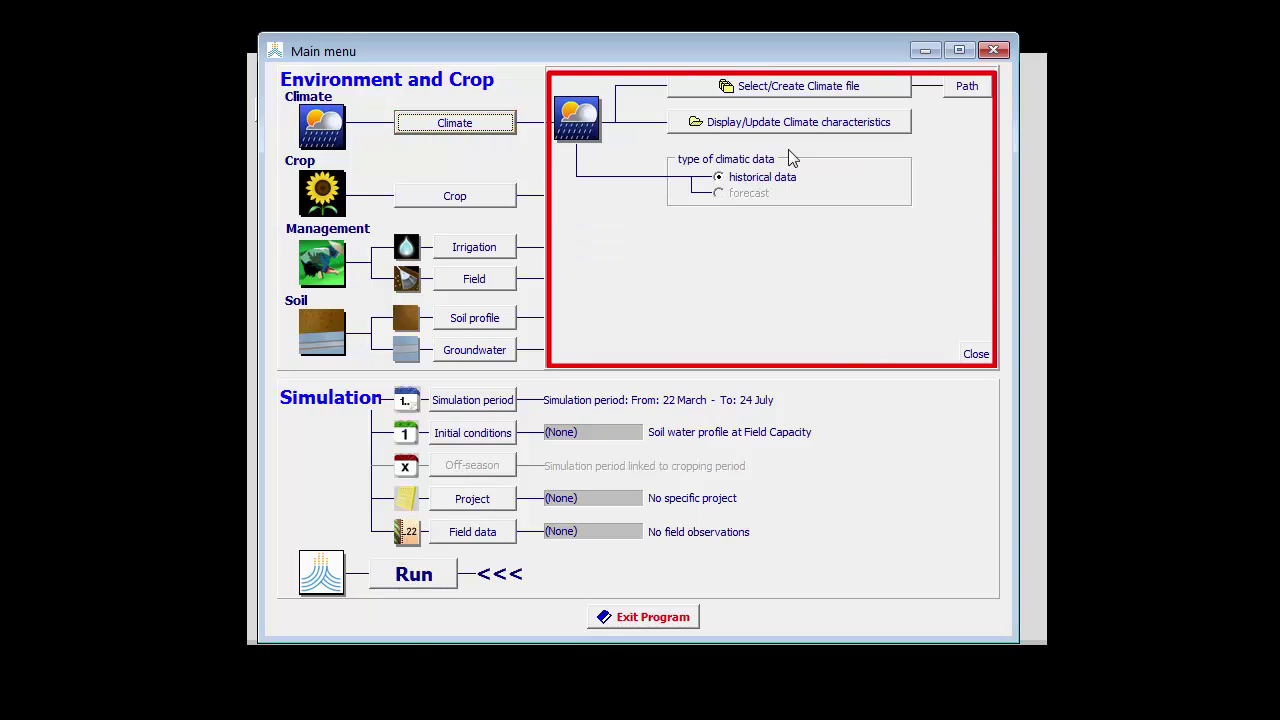
click(891, 90)
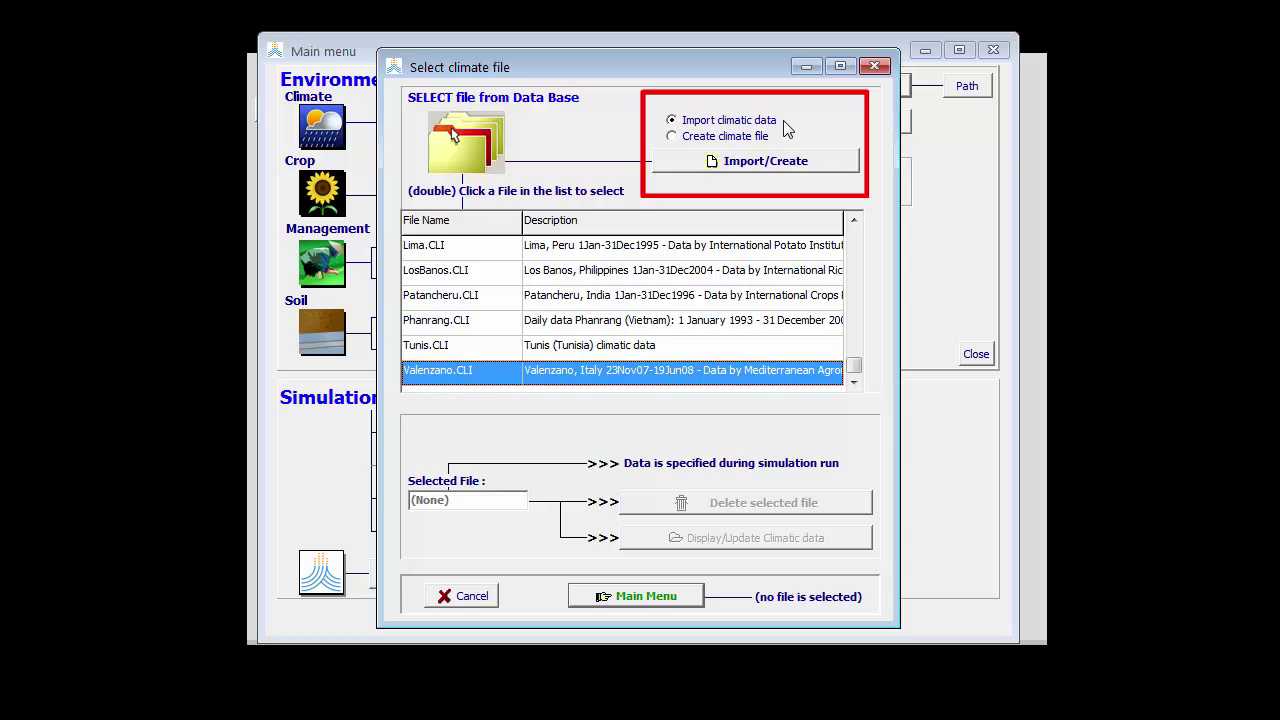
Start an import and select Amman0214.txt (4748 lines, 6 columns) from the IMPORT folder
click(770, 168)
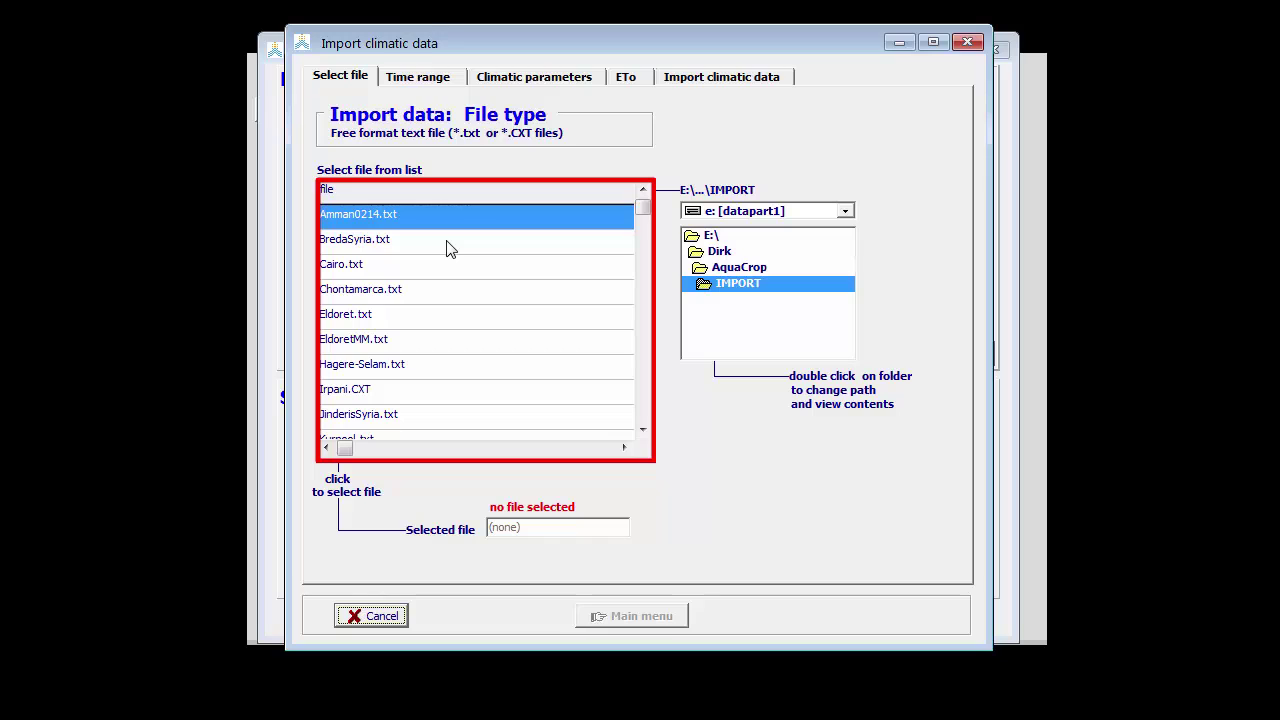
click(382, 217)
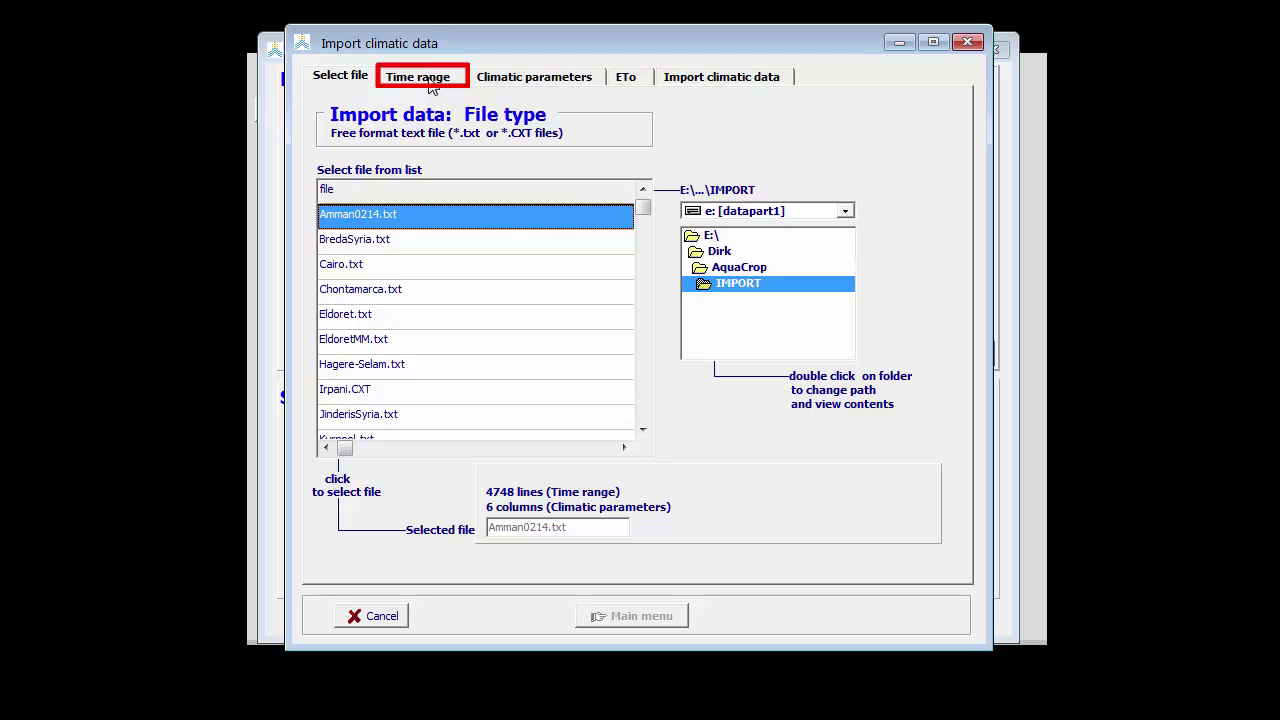
Set the import time range to first year 2002 and last year 2014
click(432, 86)
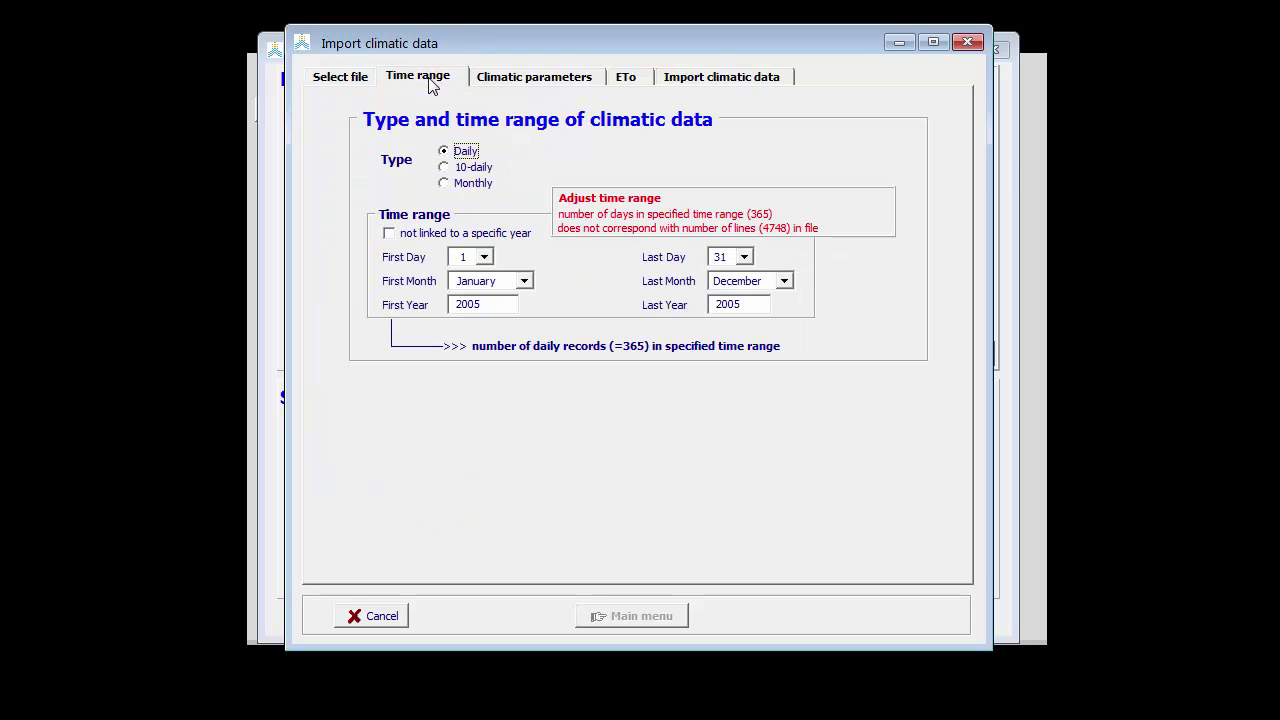
double_click(491, 308)
text(2002)
double_click(733, 305)
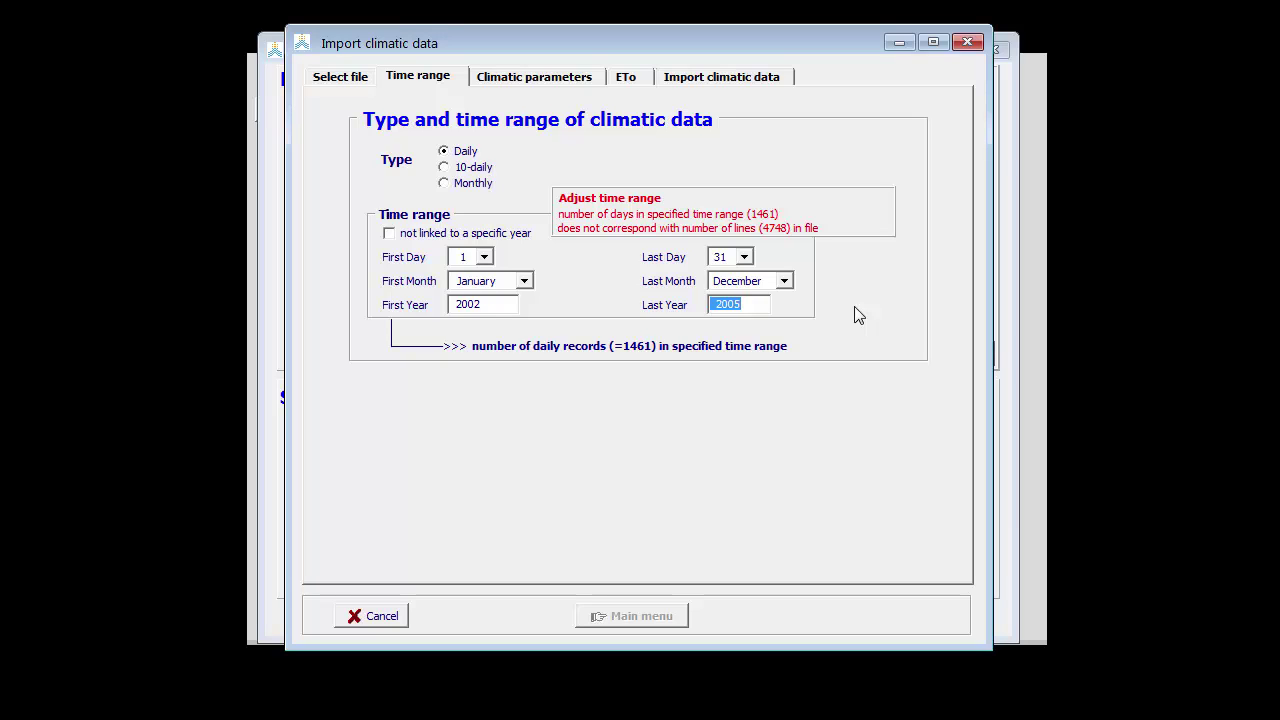
text(2014)
key(Return)
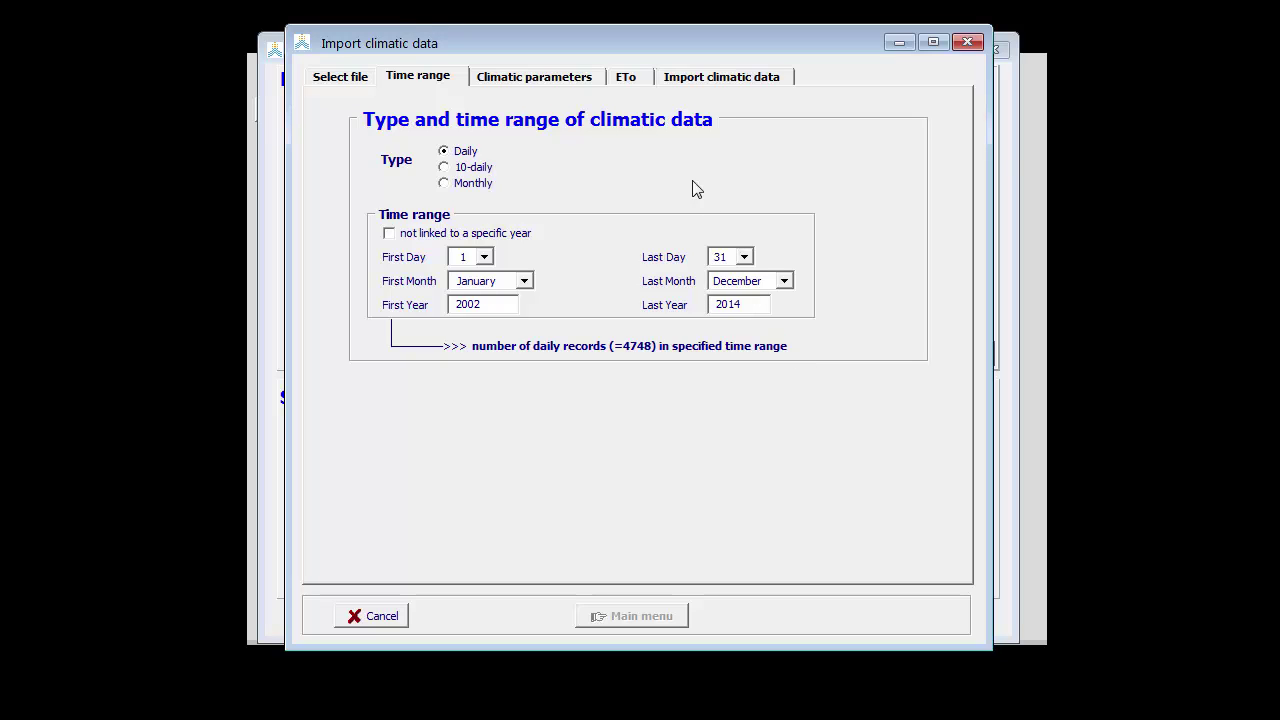
Map column 1 to solar radiation (421 Rs) and column 2 to maximum temperature (101 Tmax)
click(575, 86)
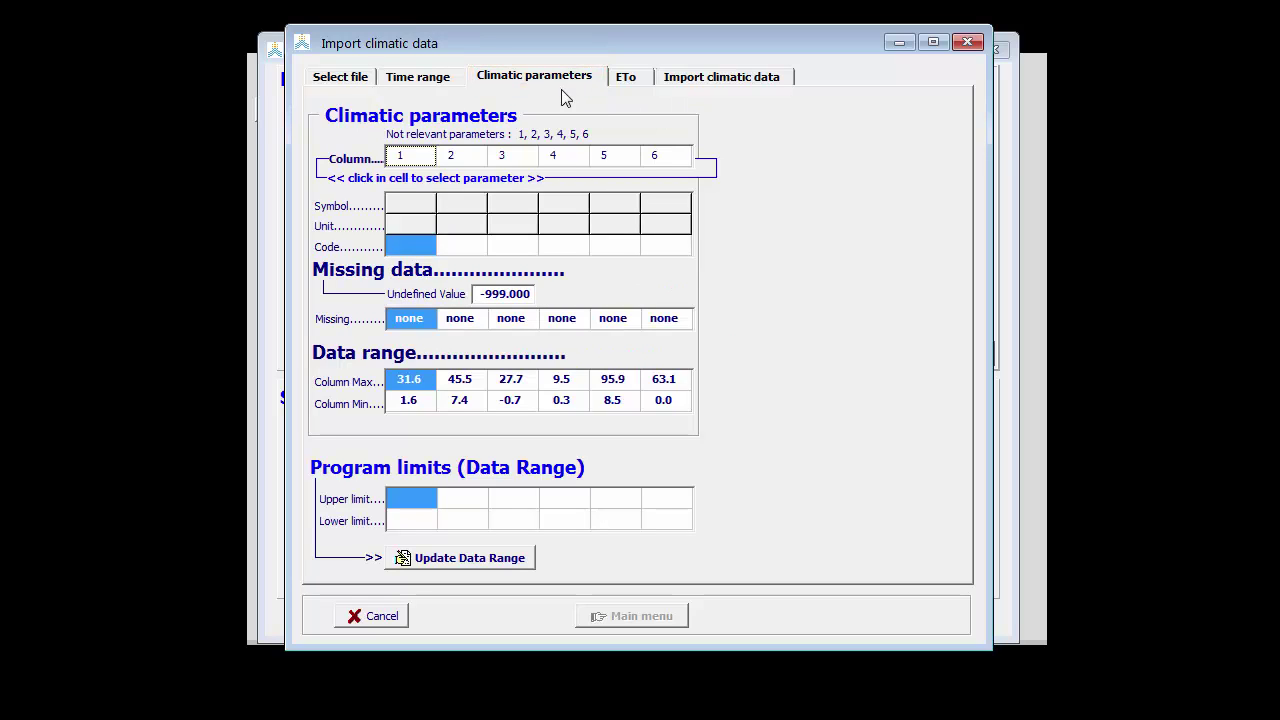
click(413, 247)
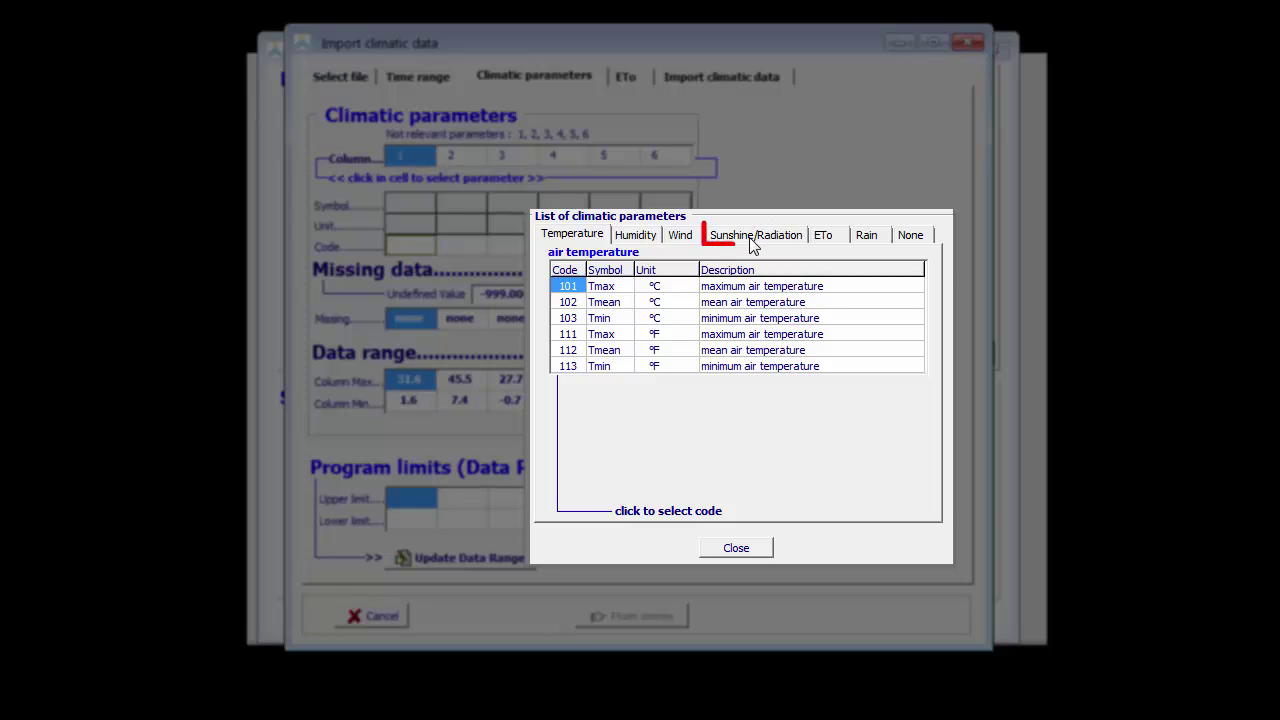
click(753, 240)
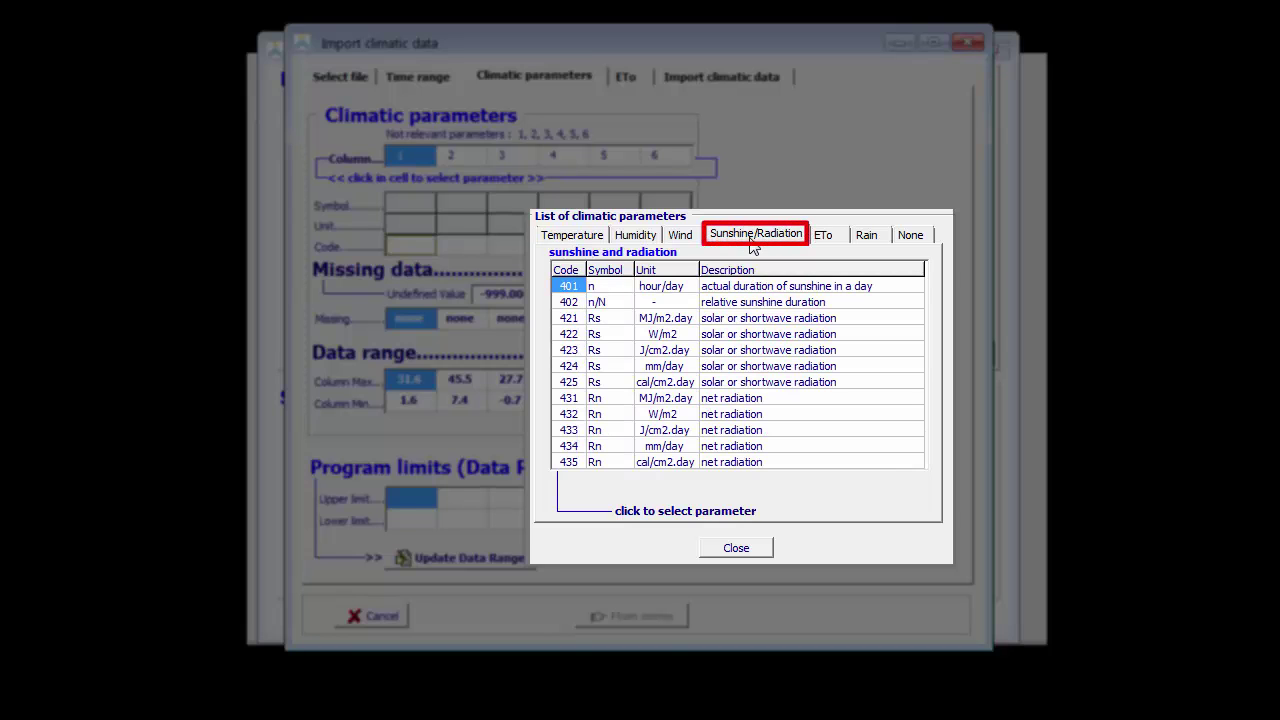
click(598, 322)
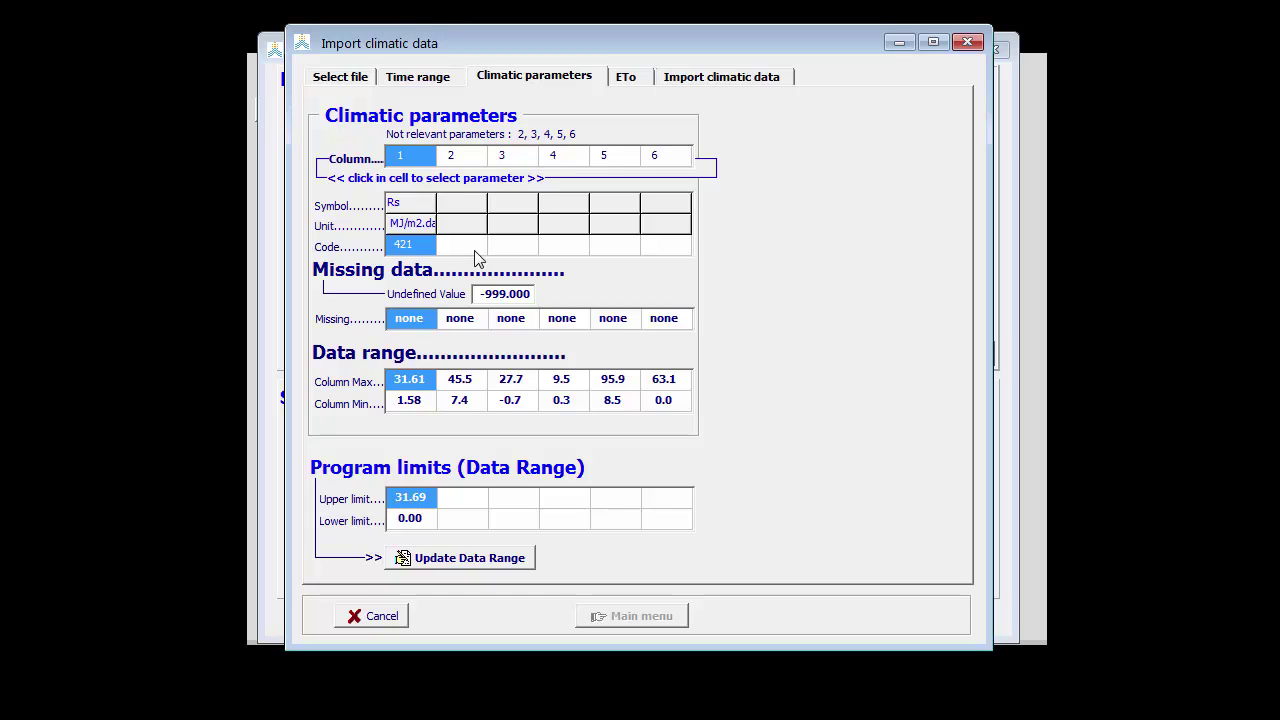
click(472, 253)
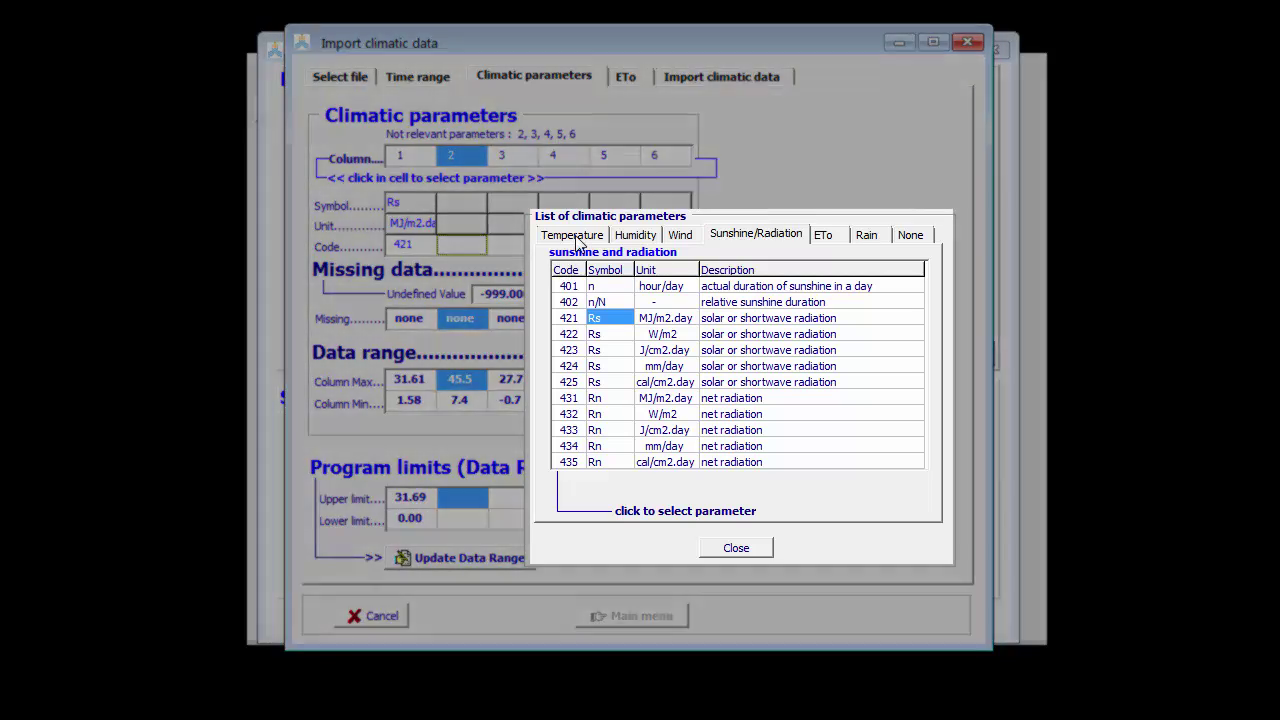
click(577, 243)
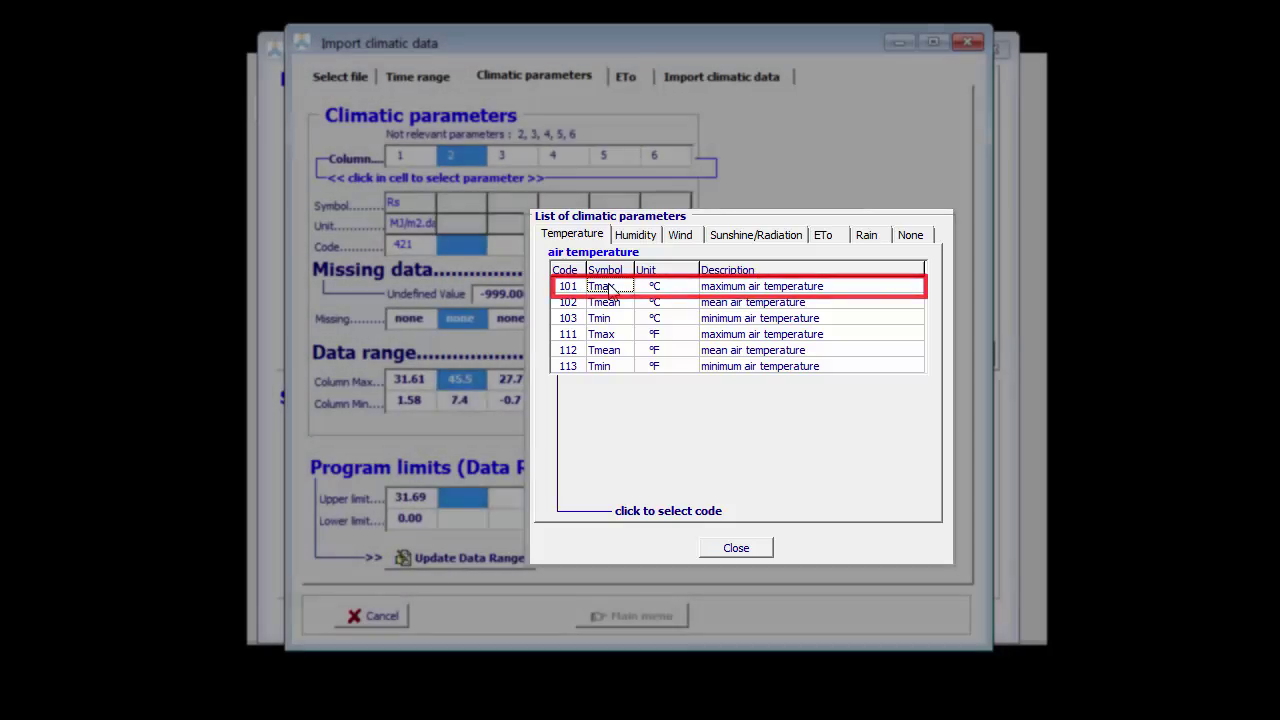
click(608, 288)
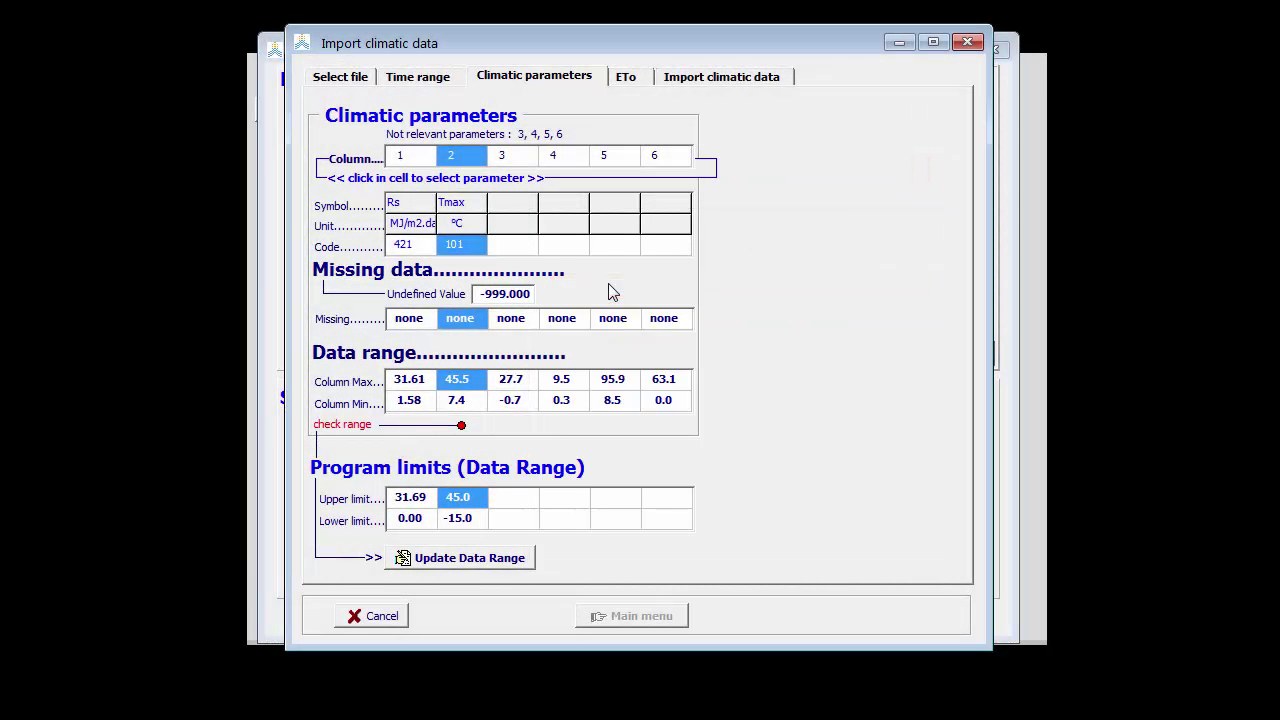
Map column 3 to minimum temperature (103 Tmin) and column 4 to wind speed (301) at 10 m
click(512, 246)
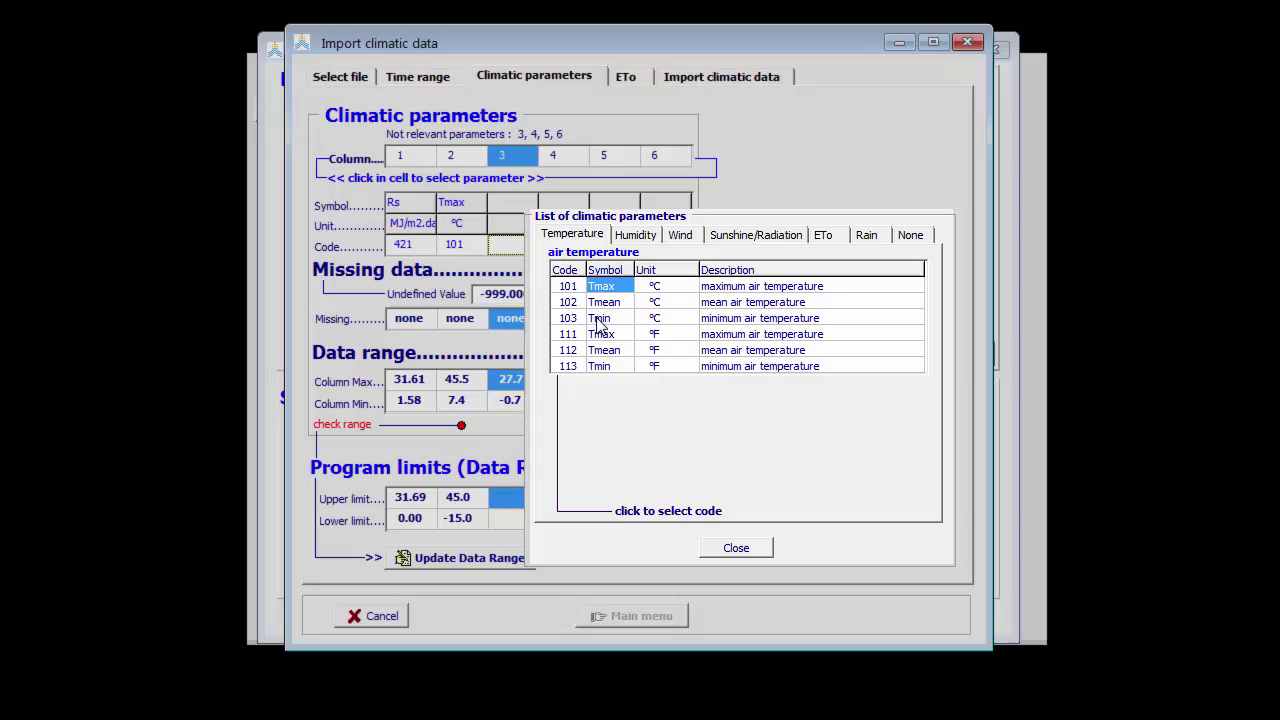
click(598, 319)
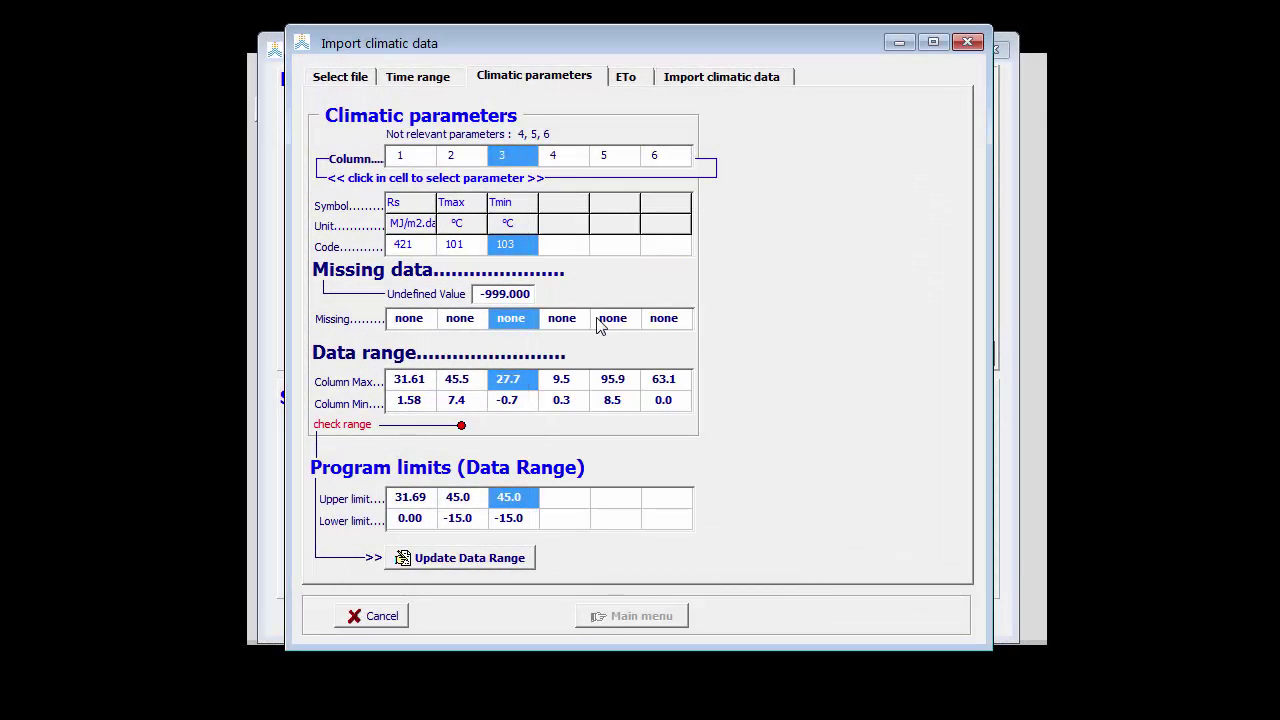
click(572, 247)
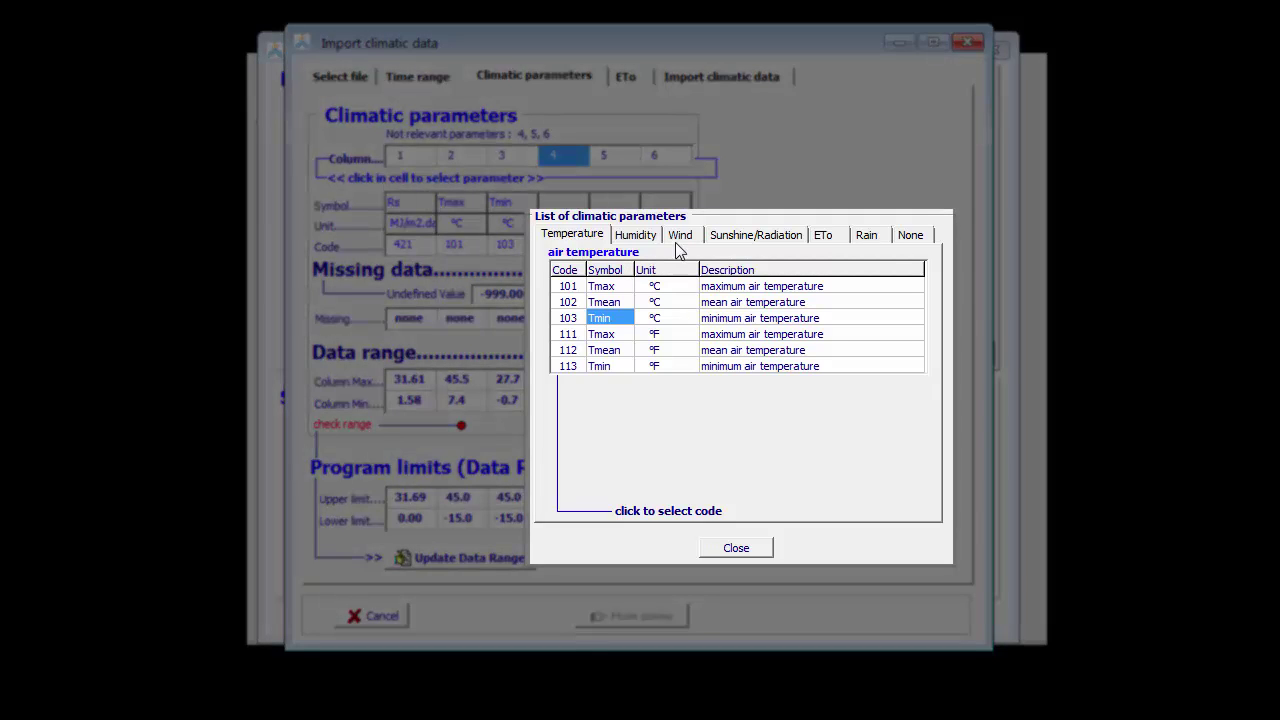
click(690, 240)
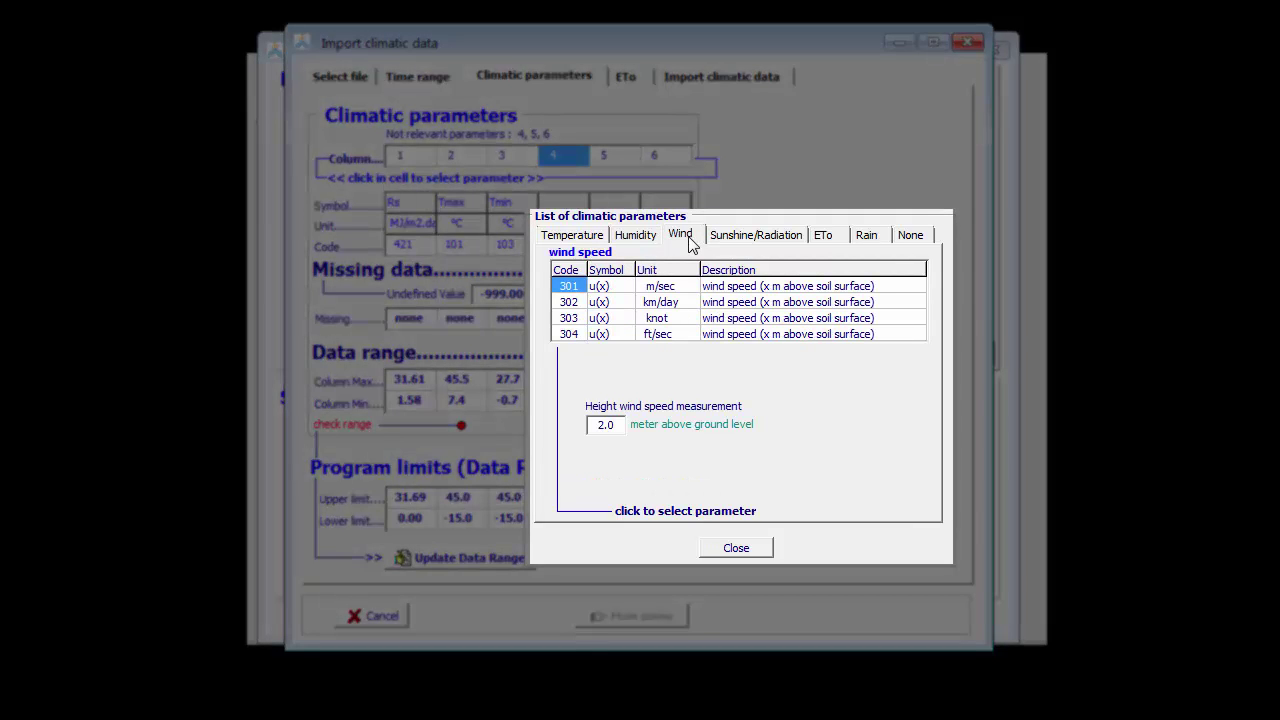
key(Tab)
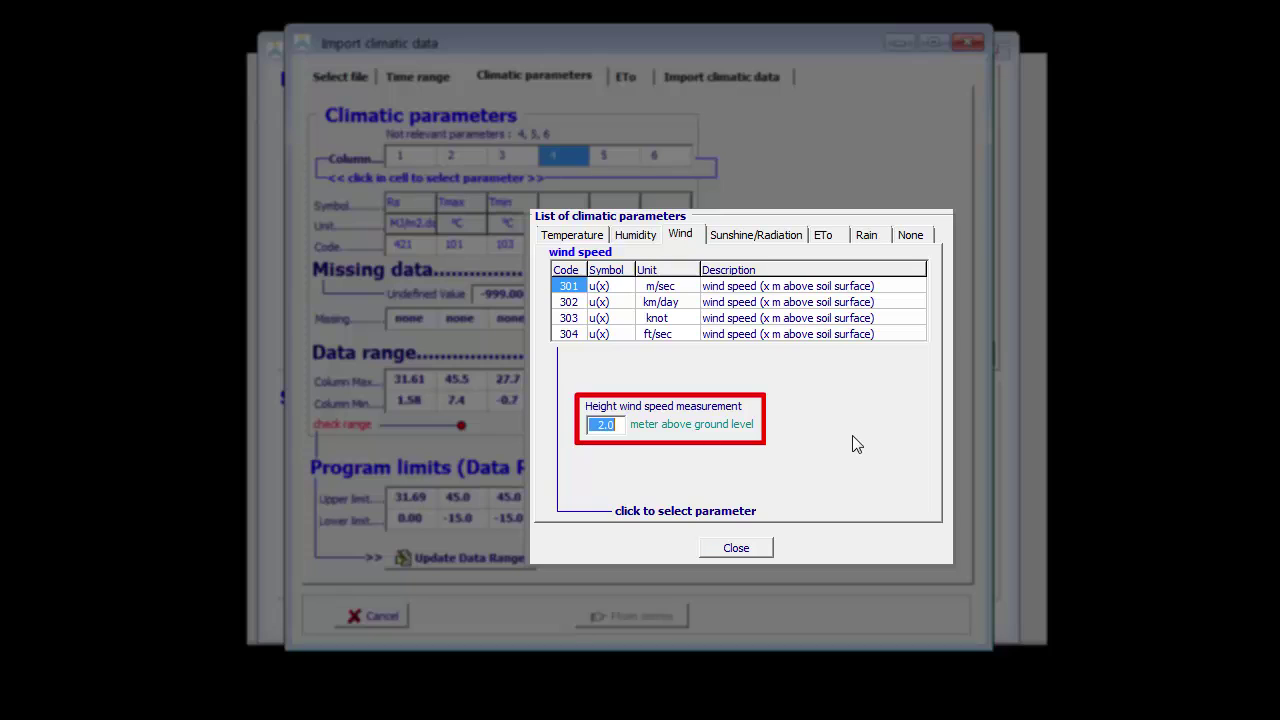
text(10)
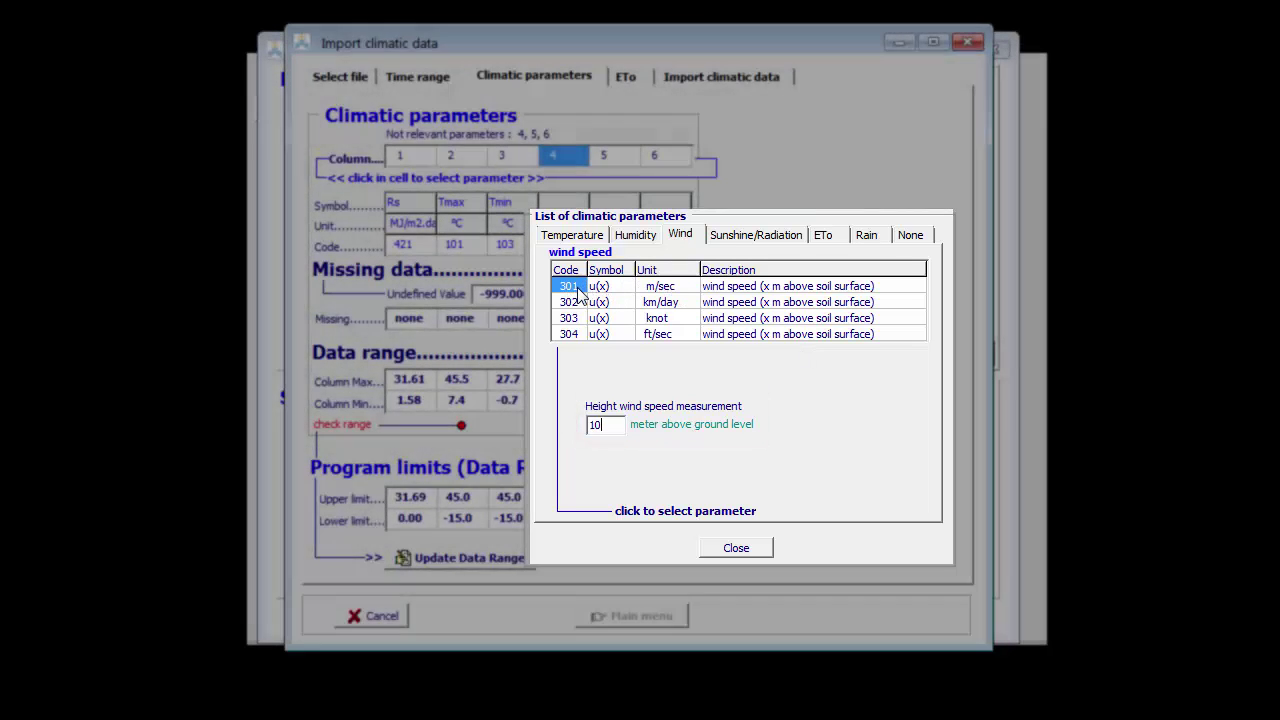
click(577, 290)
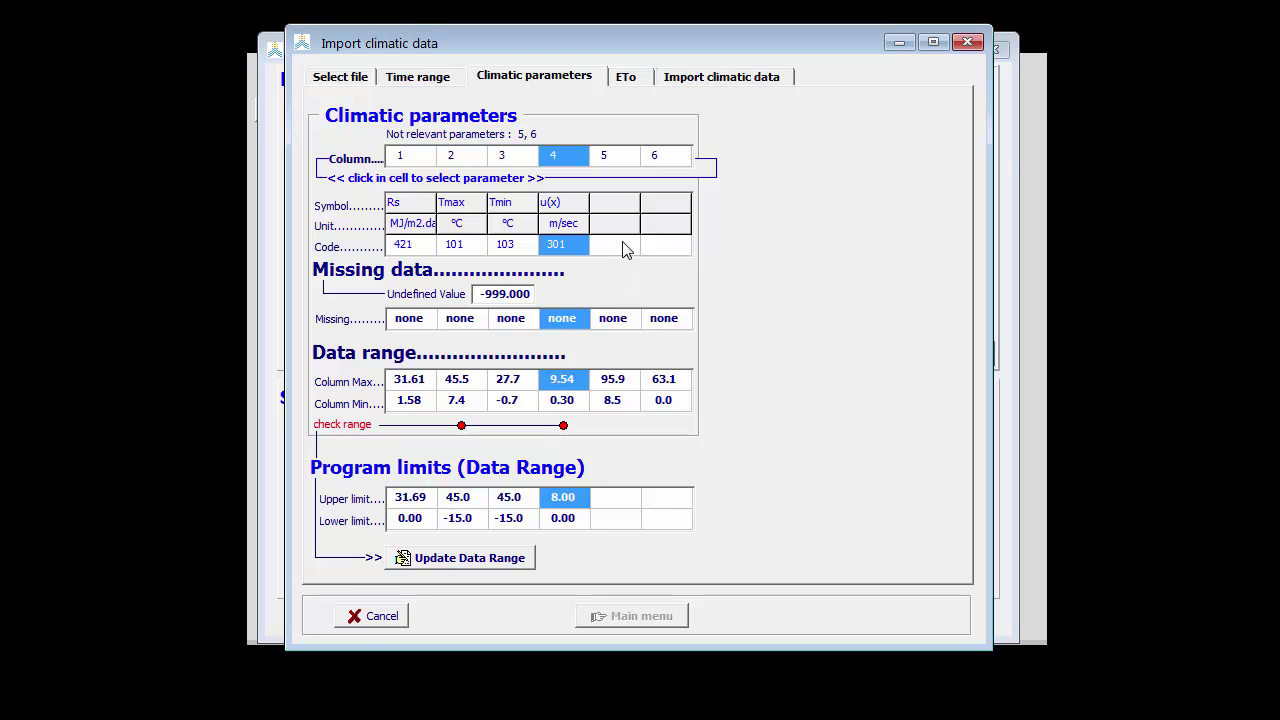
Map column 5 to mean relative humidity (202) and column 6 to rainfall in mm (601)
click(625, 249)
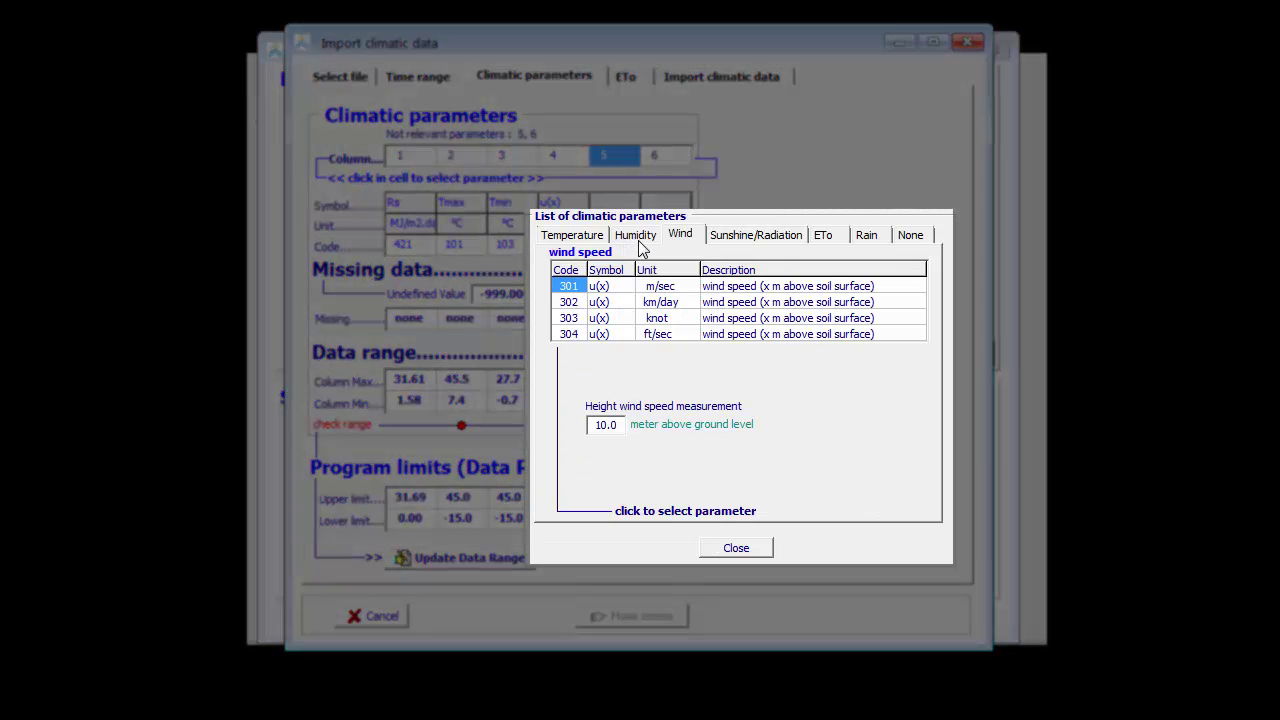
click(647, 240)
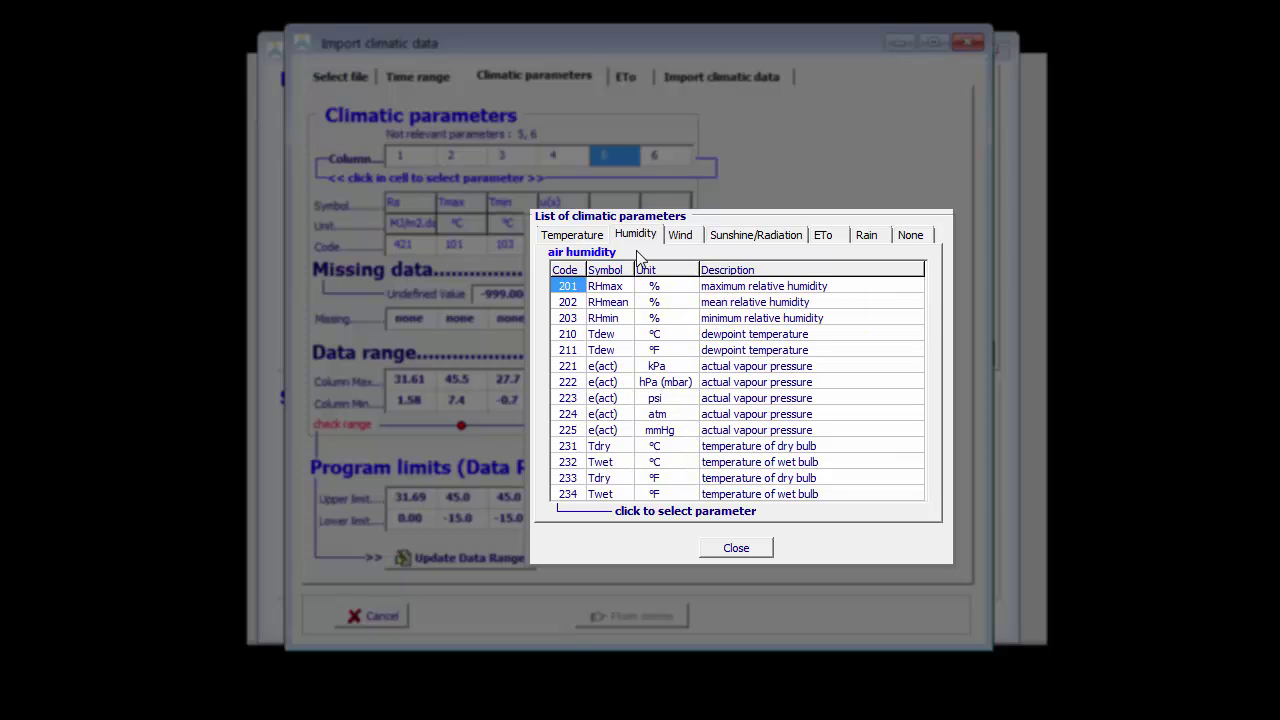
click(618, 304)
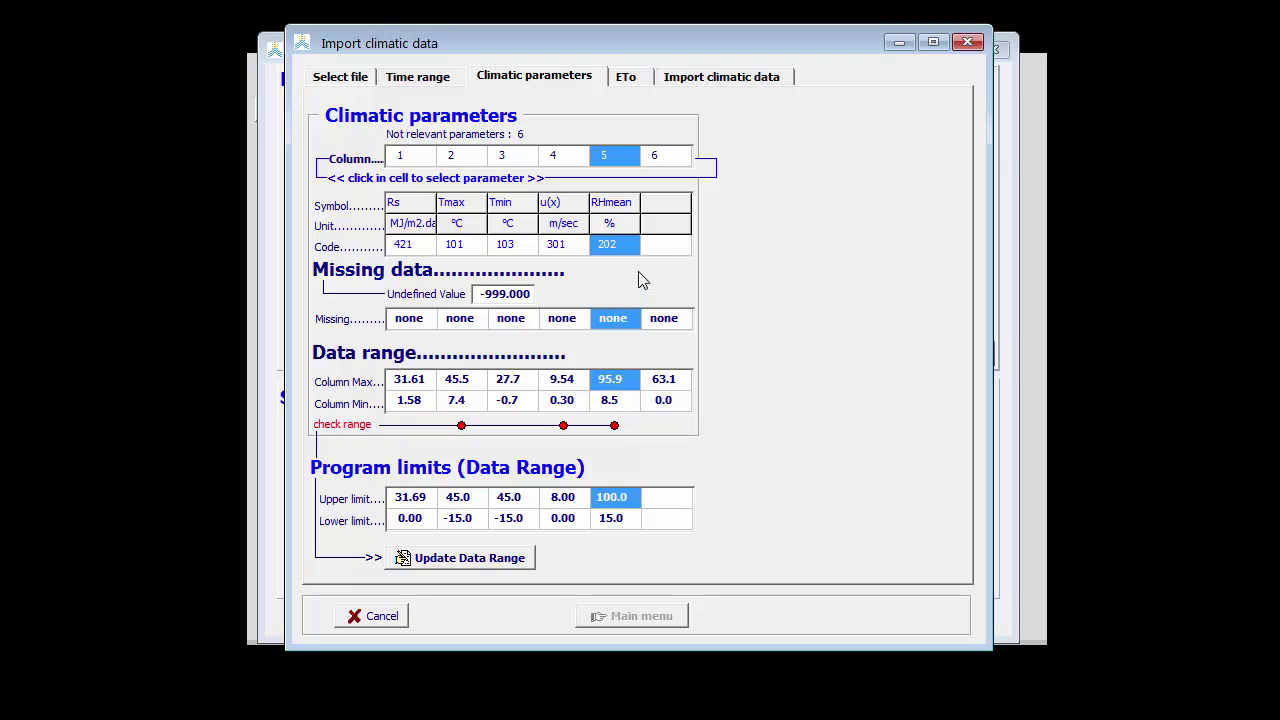
click(666, 243)
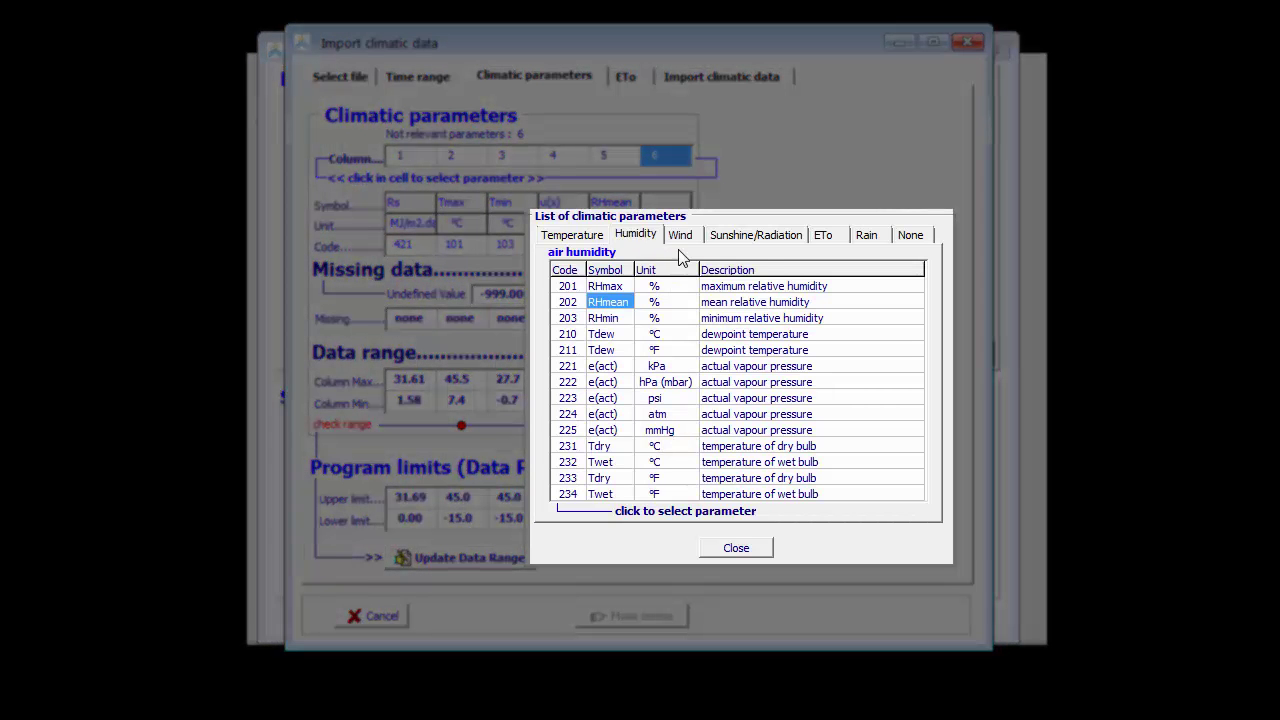
click(880, 243)
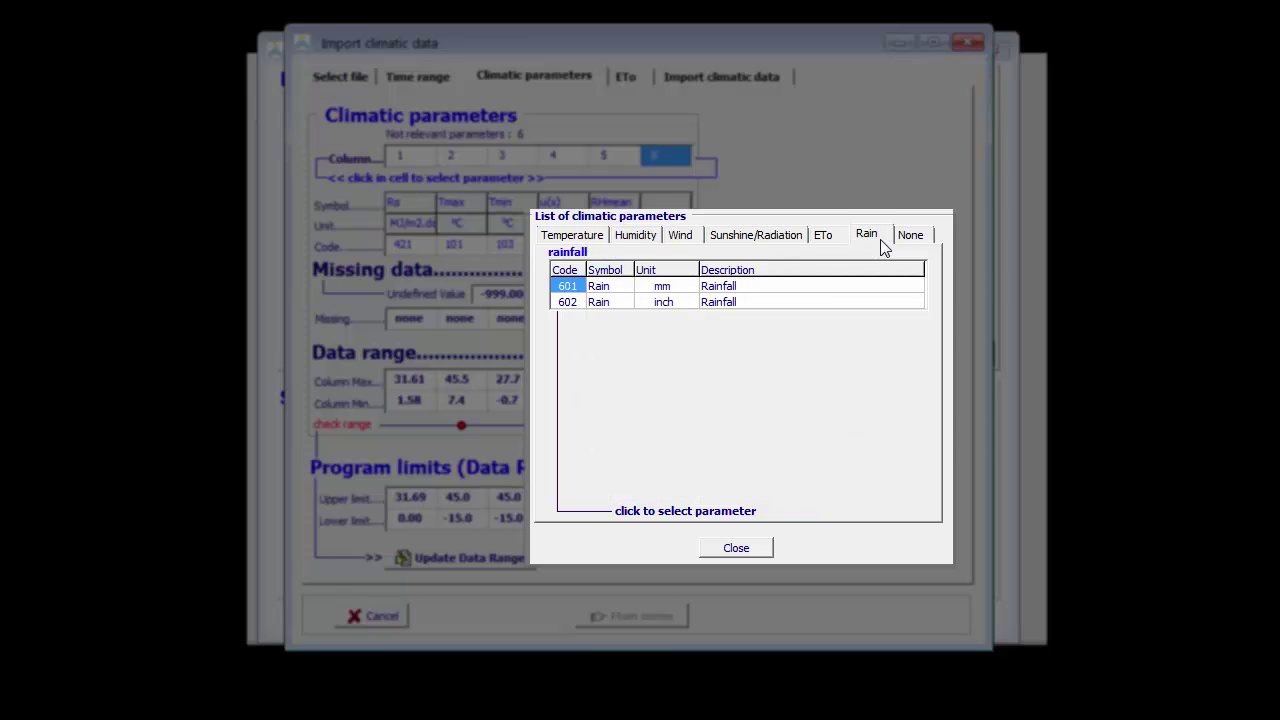
click(588, 285)
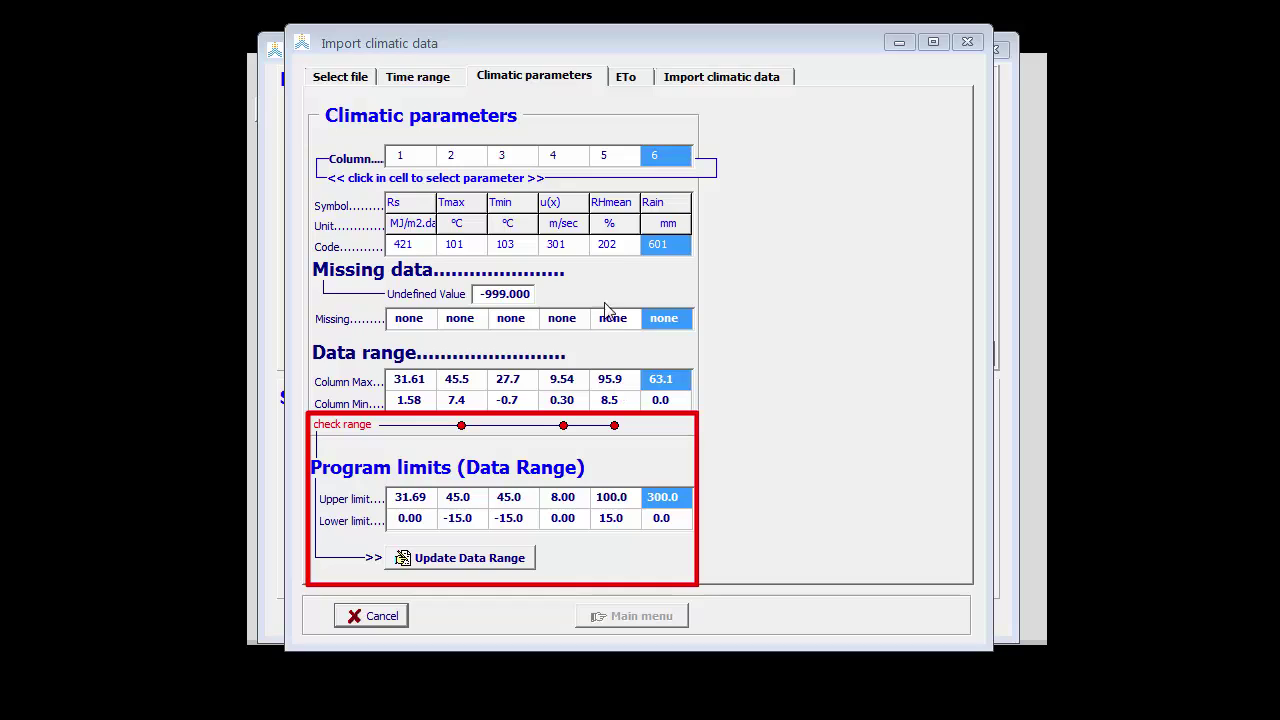
Change column 5's code to 999 'Not relevant parameter' under the None tab
click(615, 250)
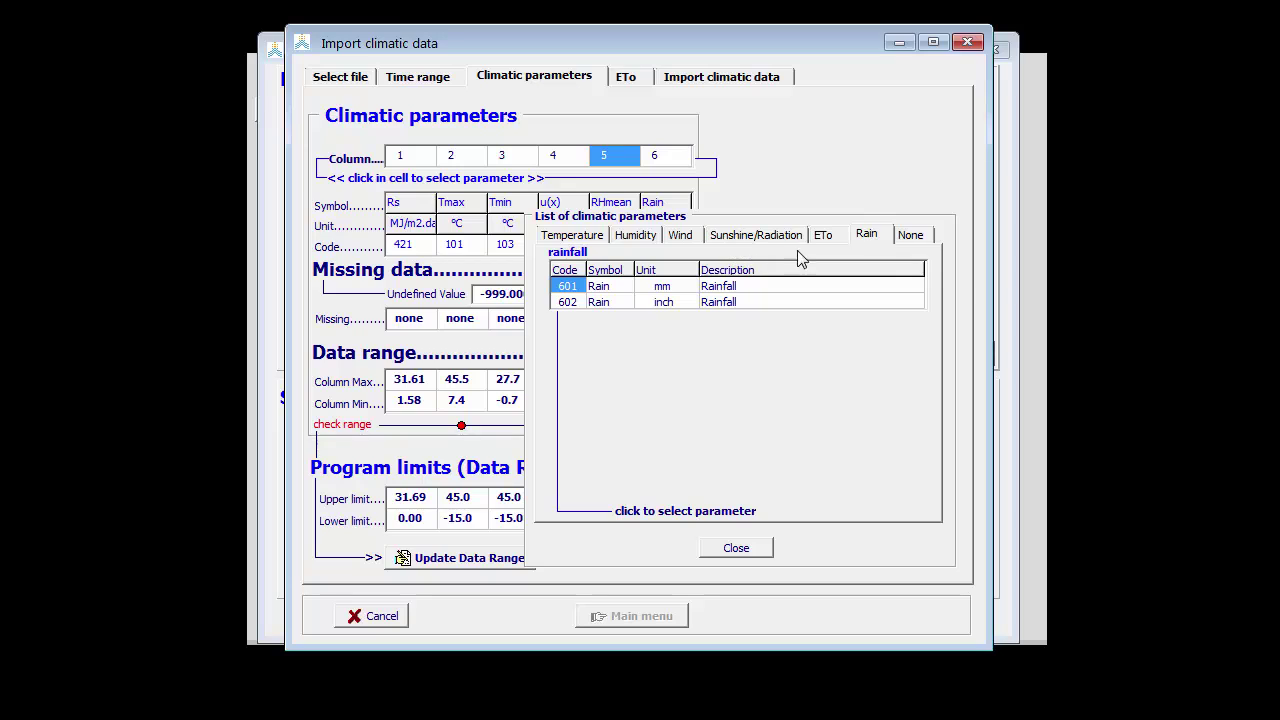
click(925, 241)
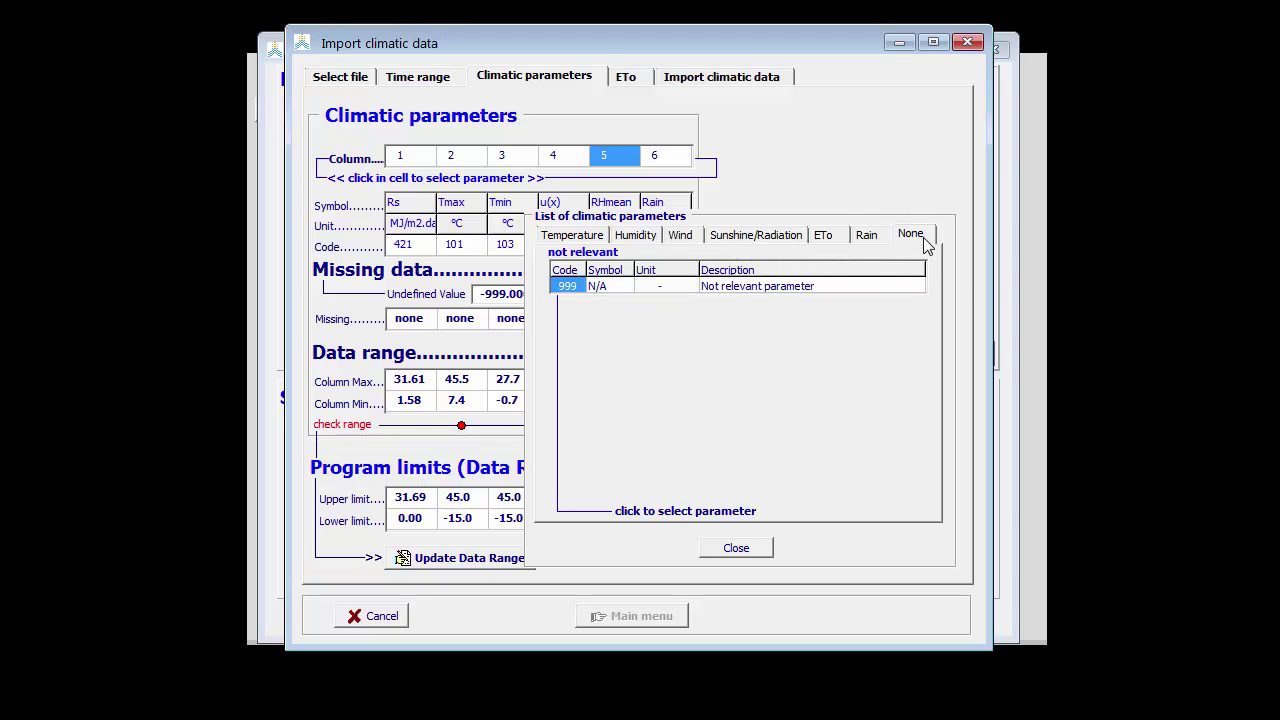
click(567, 287)
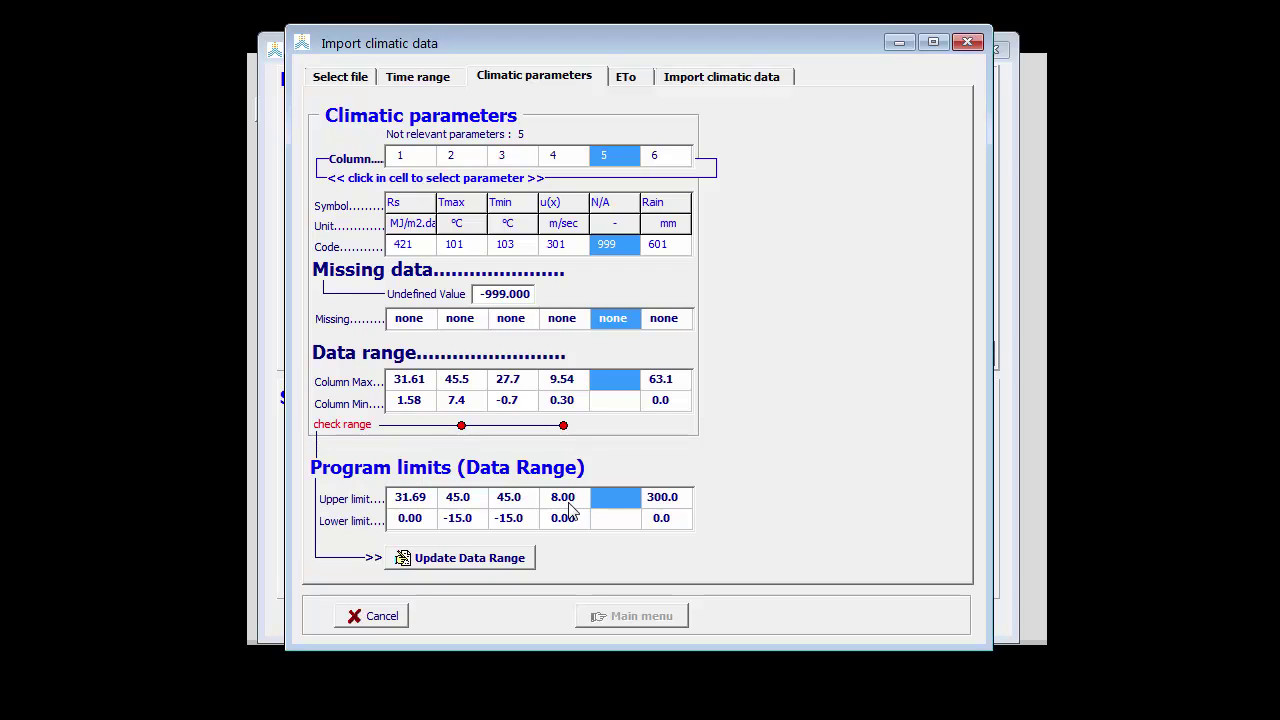
Set the temperature upper limit to 46 °C and wind speed limit to 10 m/s, then save
click(518, 566)
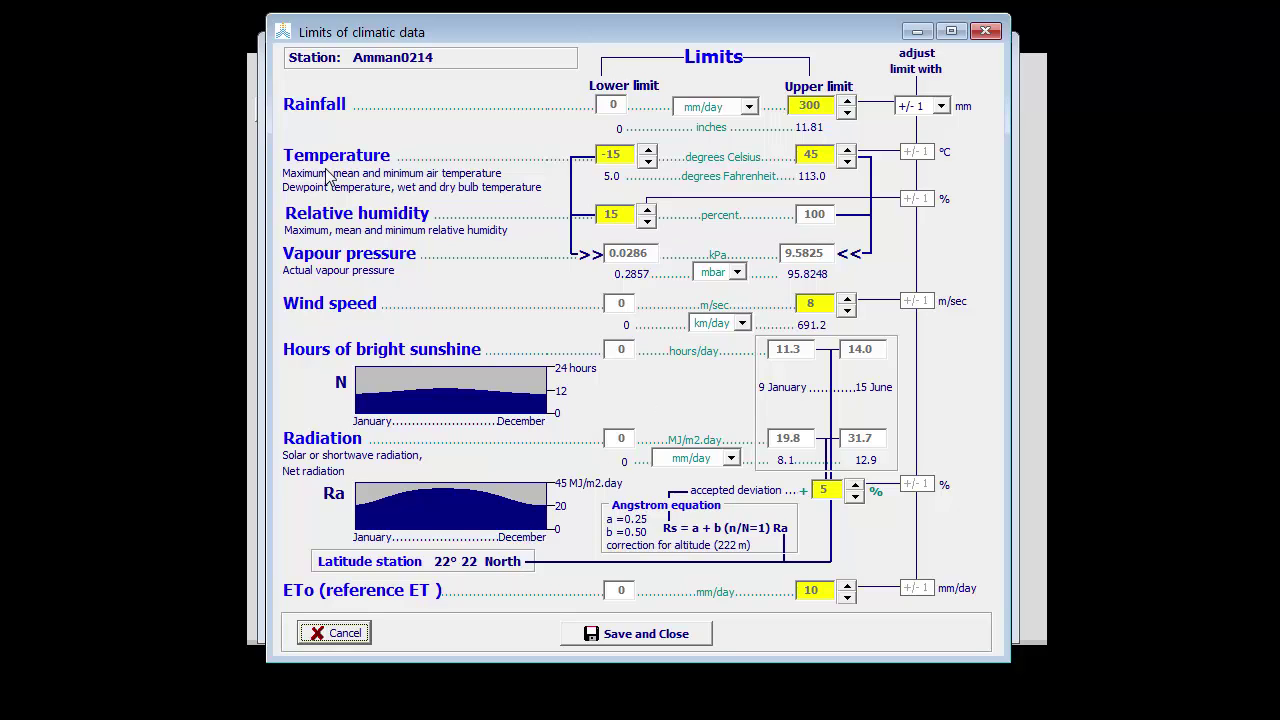
click(847, 153)
click(847, 153)
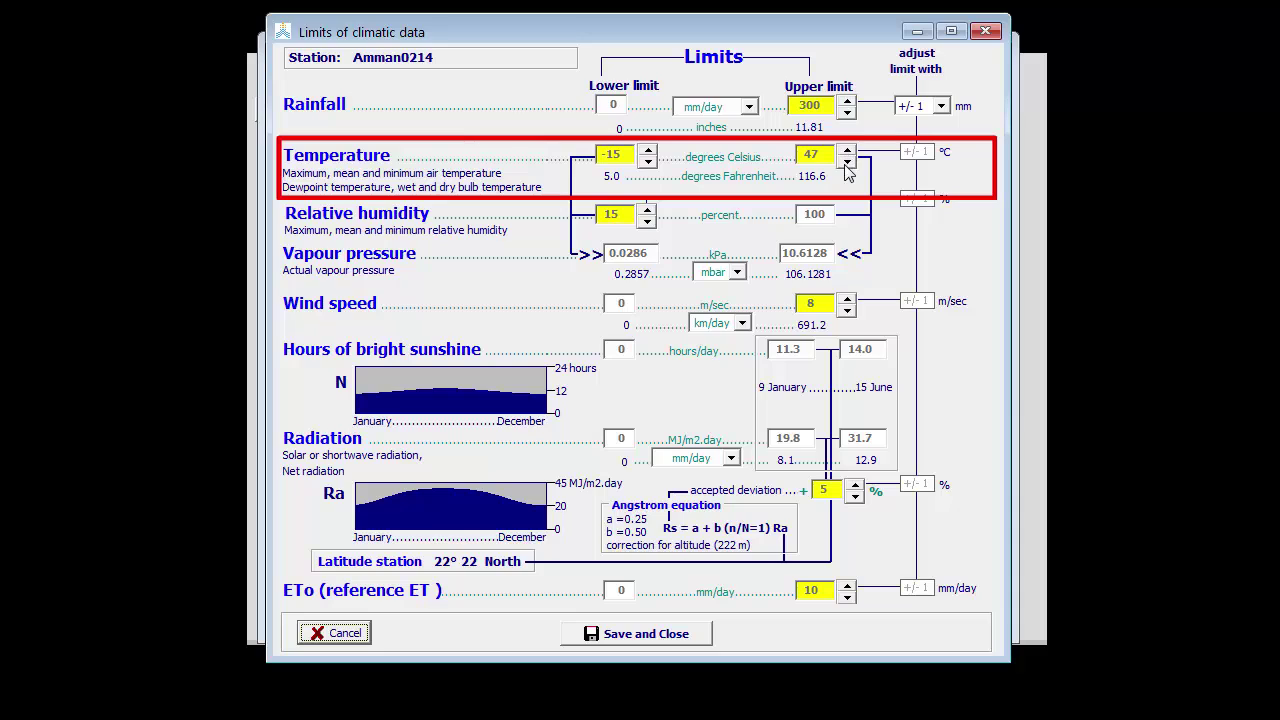
click(847, 162)
click(847, 297)
click(847, 297)
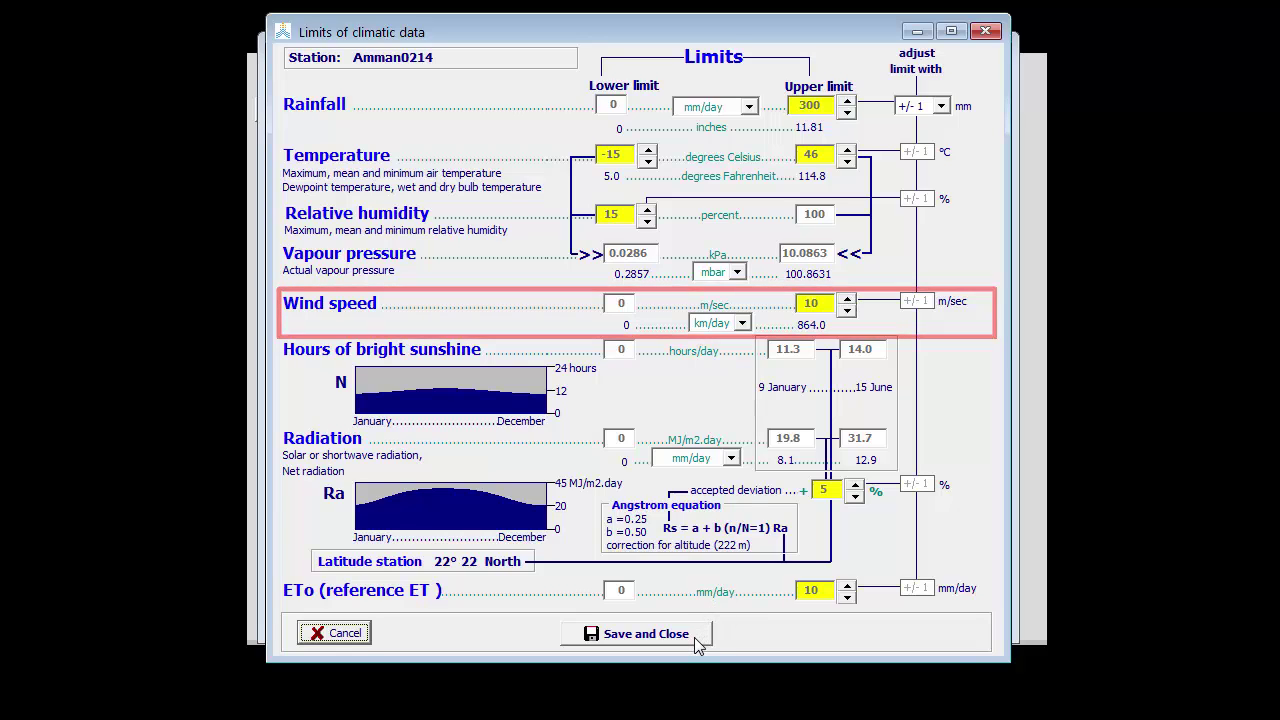
click(646, 634)
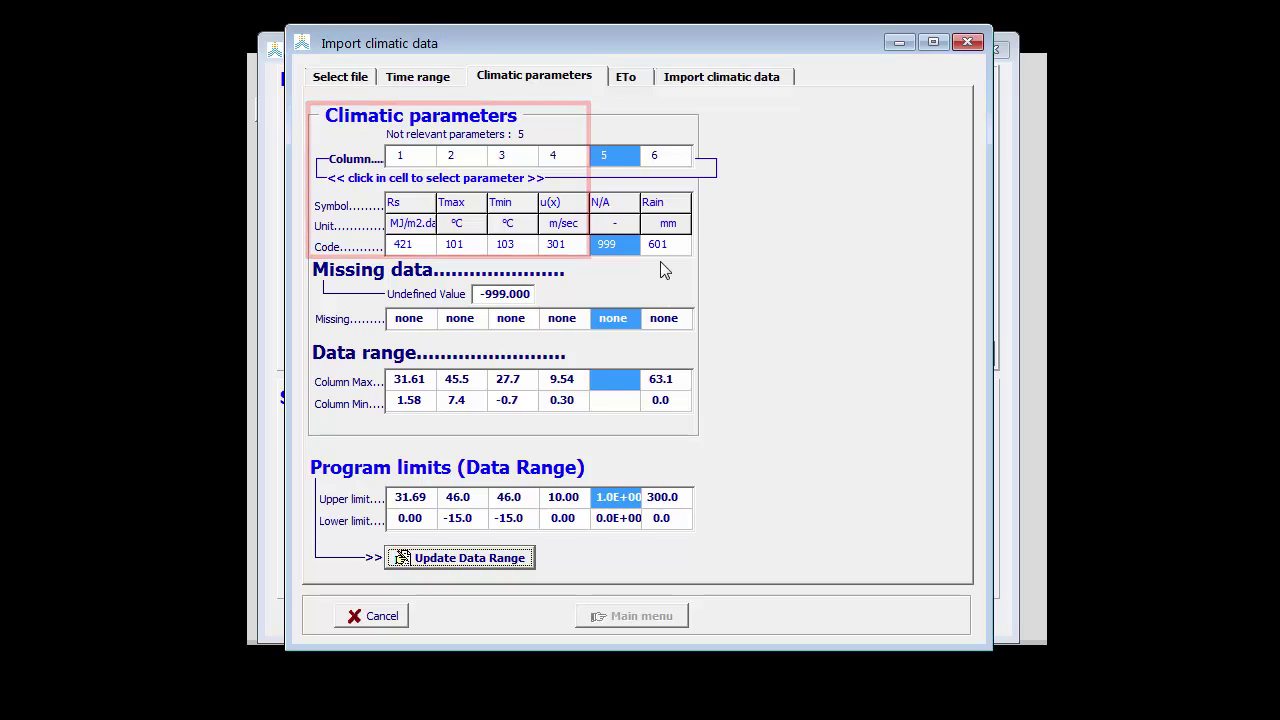
On the ETo tab, enter station Amman, altitude 779 m, latitude 31° 57' North
click(627, 80)
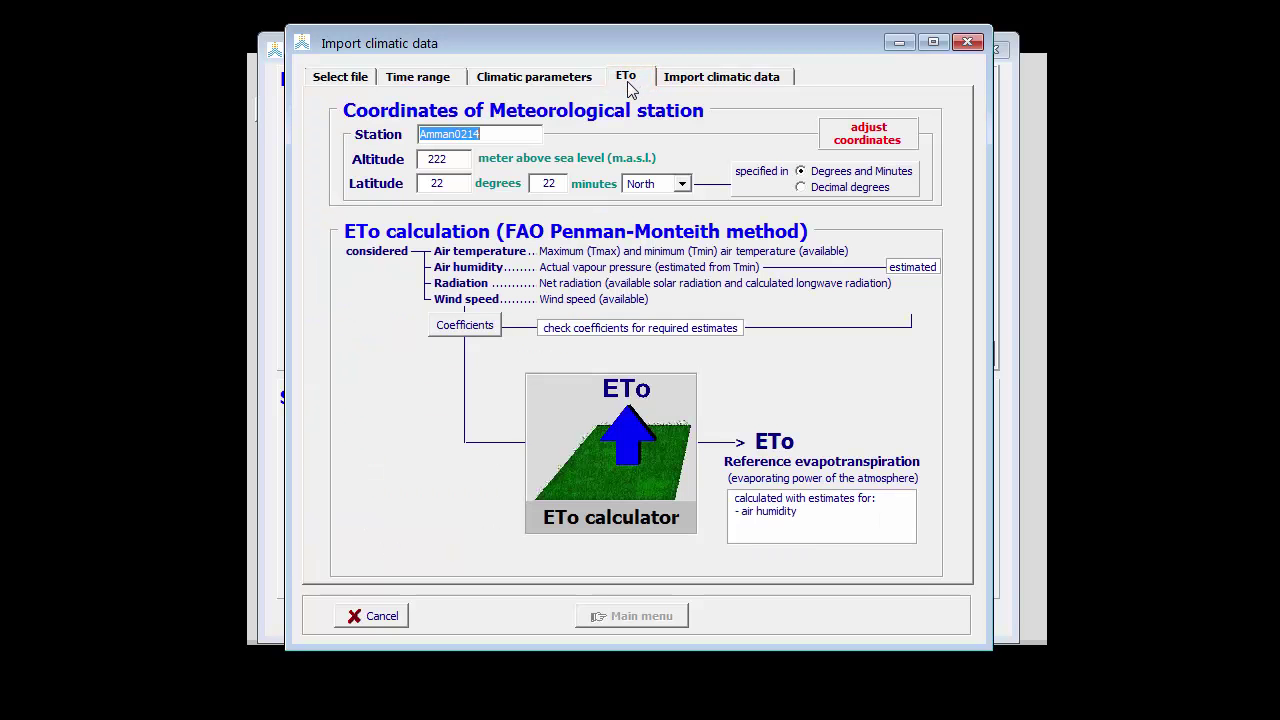
click(514, 133)
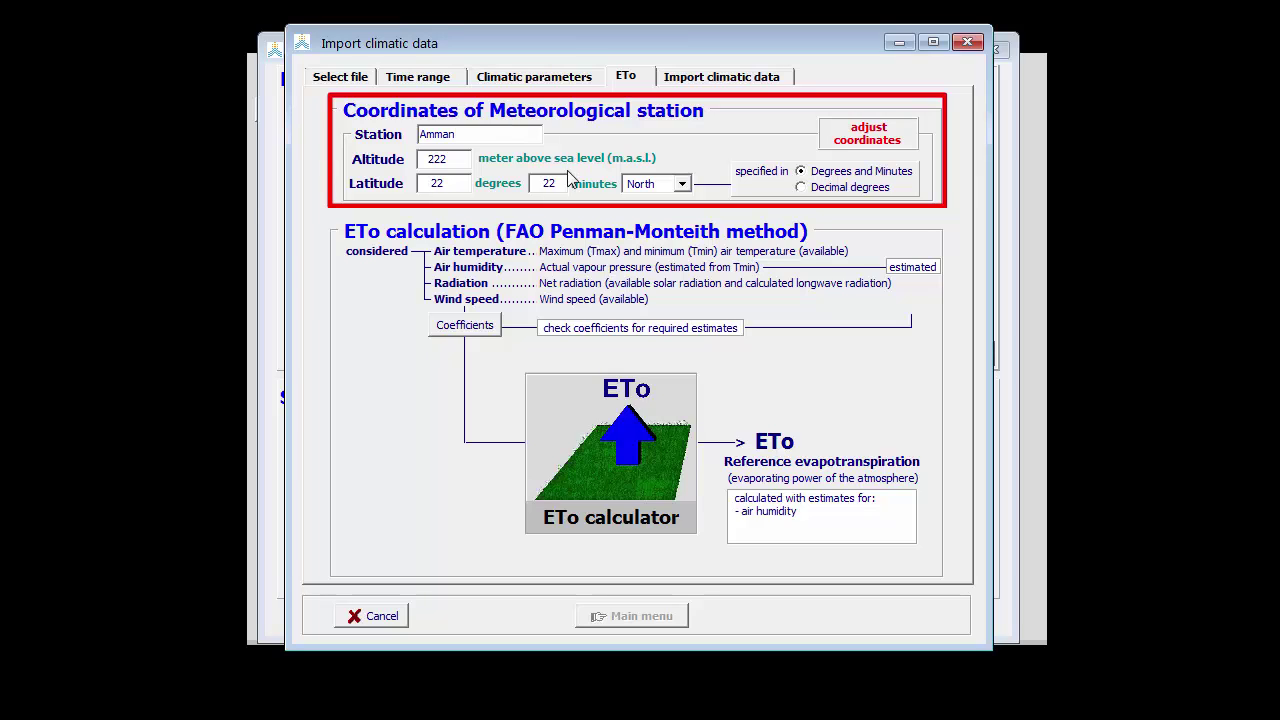
double_click(458, 159)
text(779)
click(463, 185)
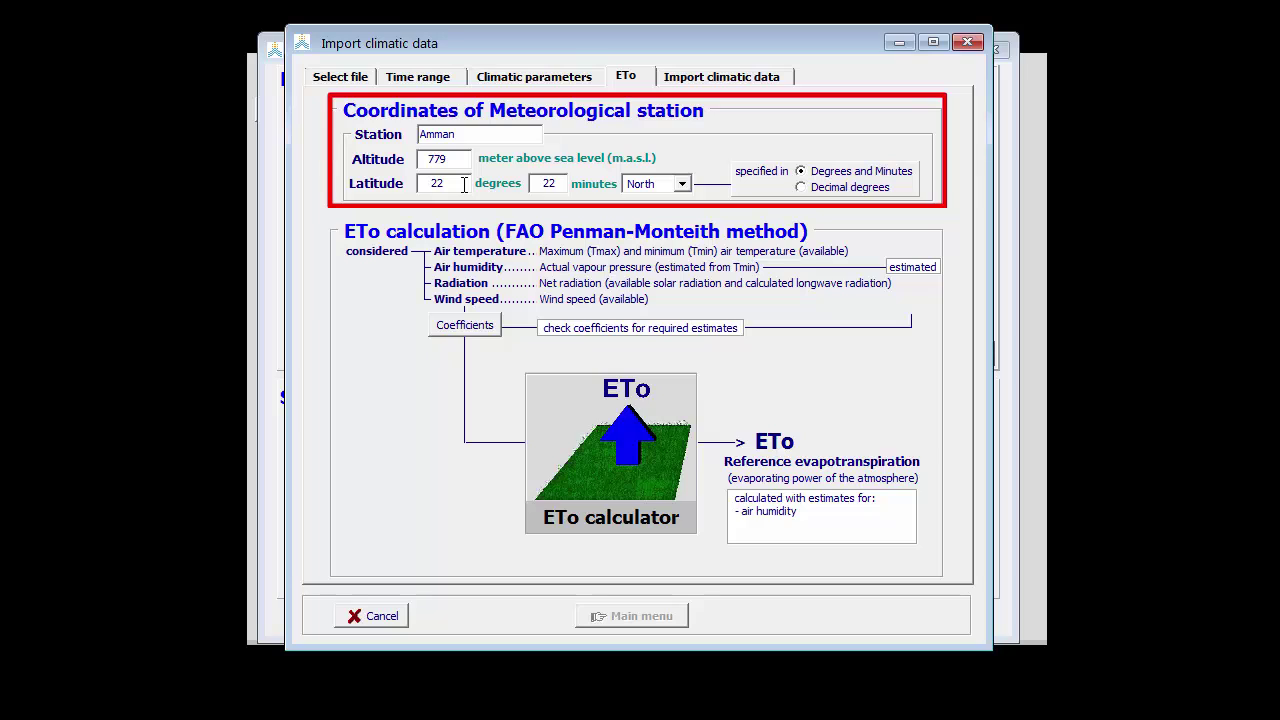
double_click(463, 184)
text(31)
double_click(558, 184)
text(57)
key(Return)
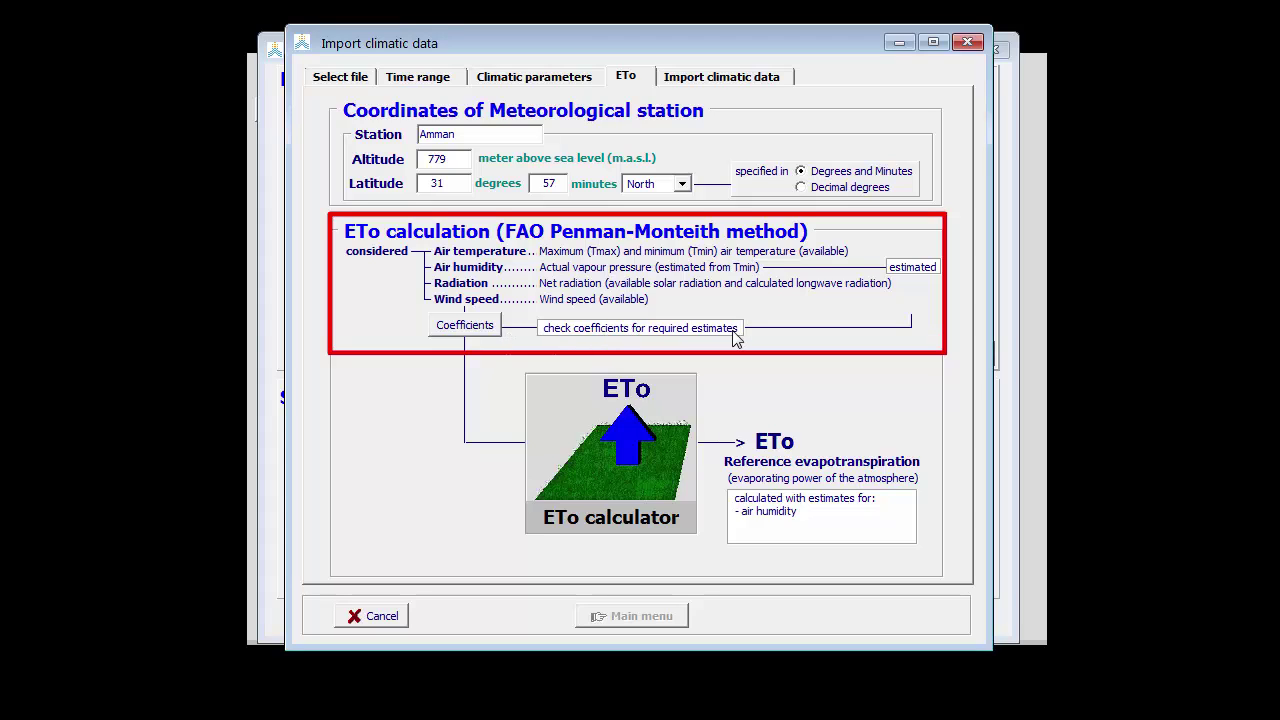
Set the Coefficients location to 'in arid or semi-arid area' and close the window
click(470, 334)
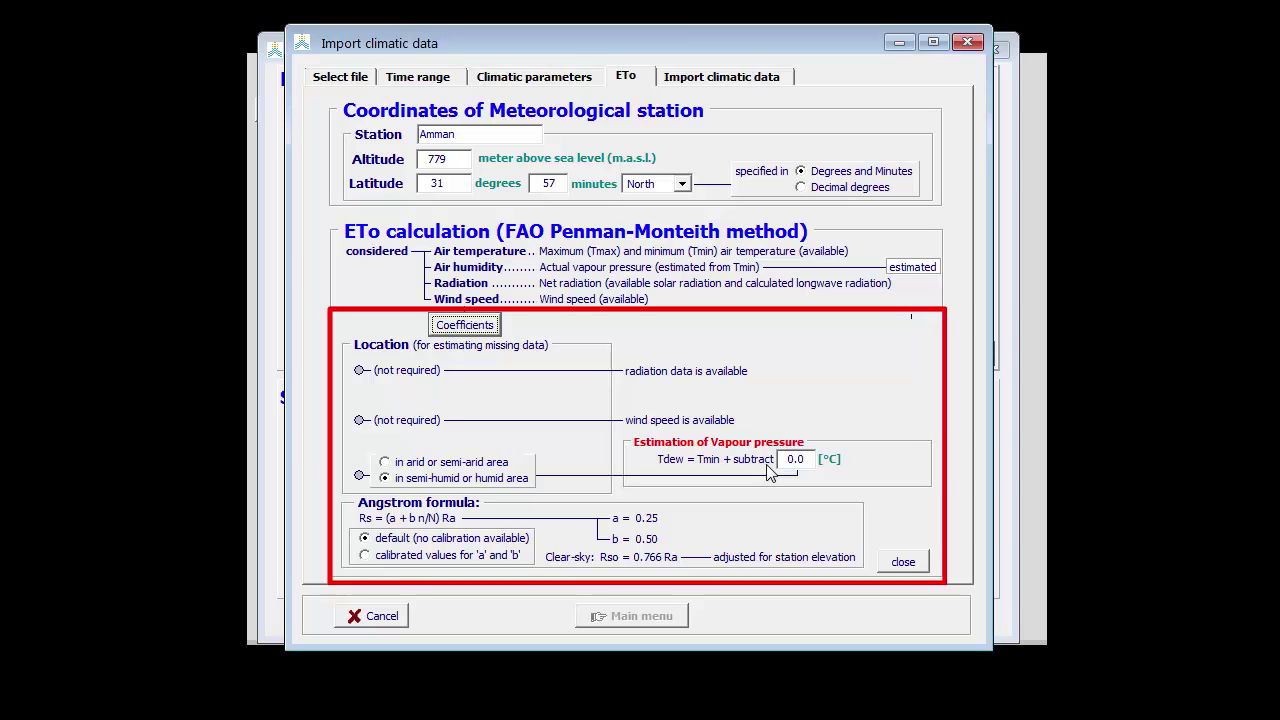
click(412, 465)
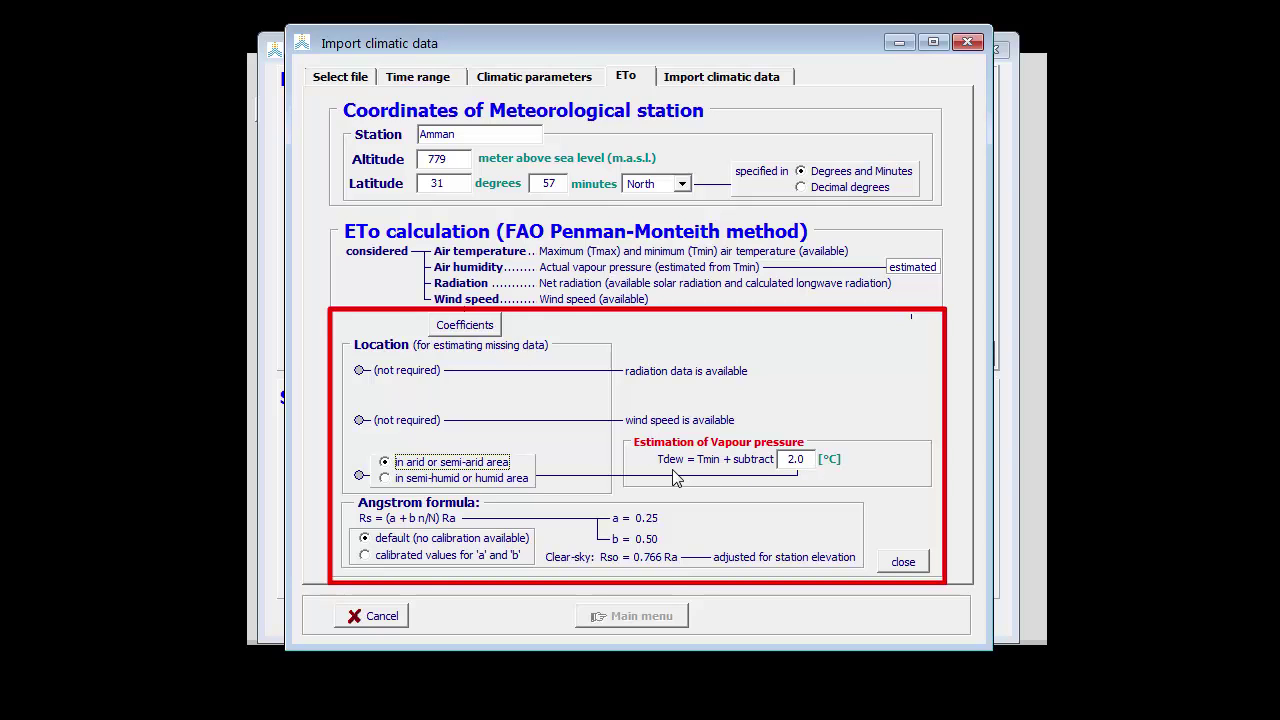
click(903, 562)
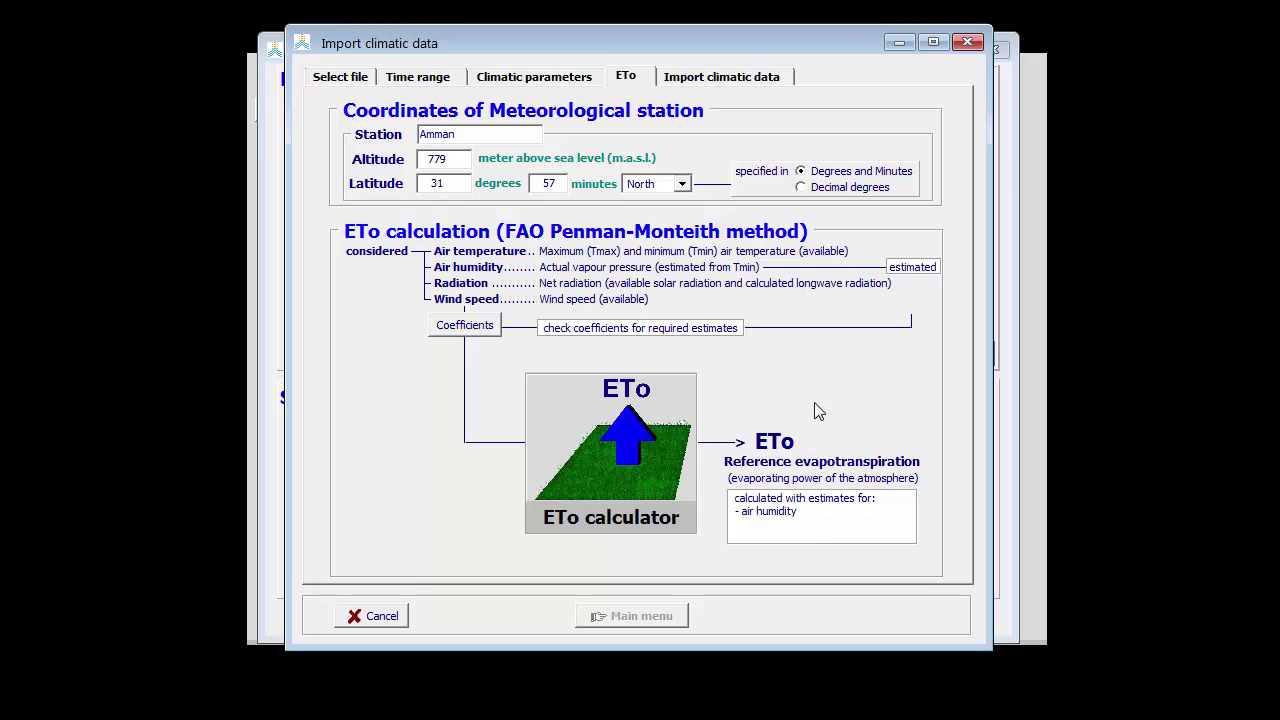
Name the files Amman, import Amman.Tnx, Amman.ETo and Amman.PLU, and return to the main menu
click(758, 84)
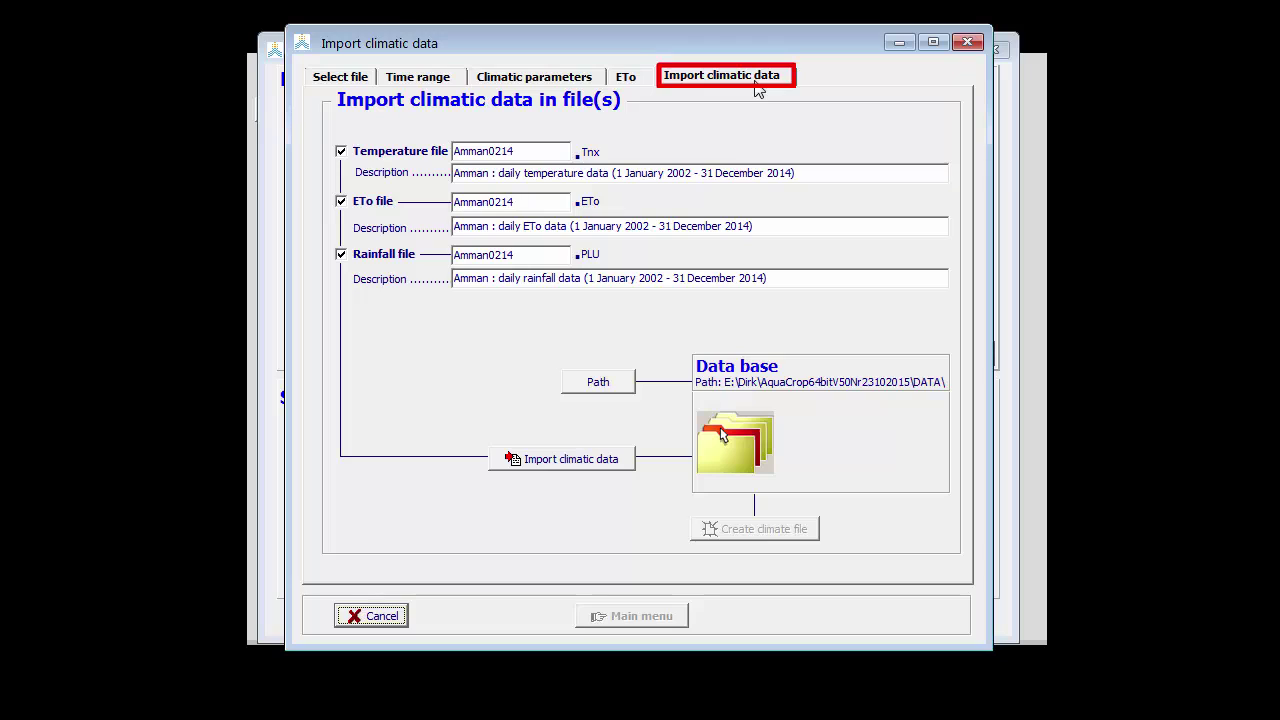
click(542, 151)
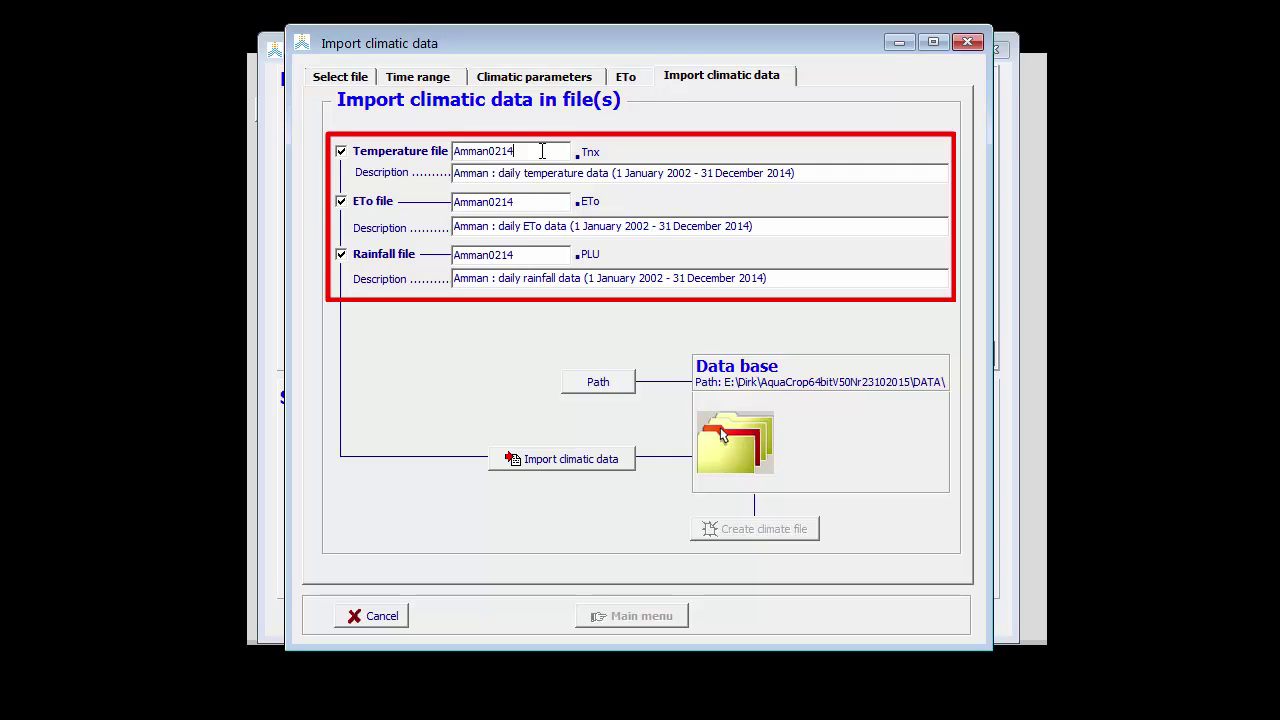
key(BackSpace)
key(BackSpace)
key(BackSpace)
key(BackSpace)
key(BackSpace)
key(BackSpace)
key(BackSpace)
key(BackSpace)
key(BackSpace)
click(601, 468)
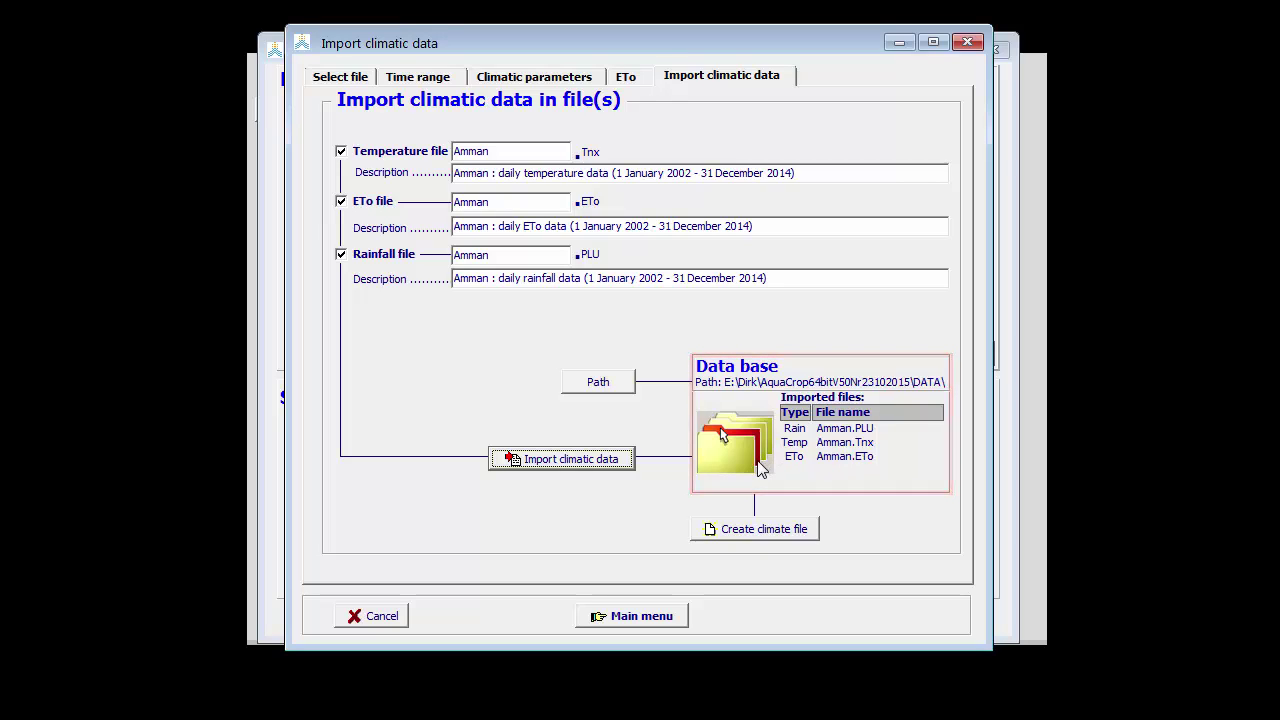
click(640, 616)
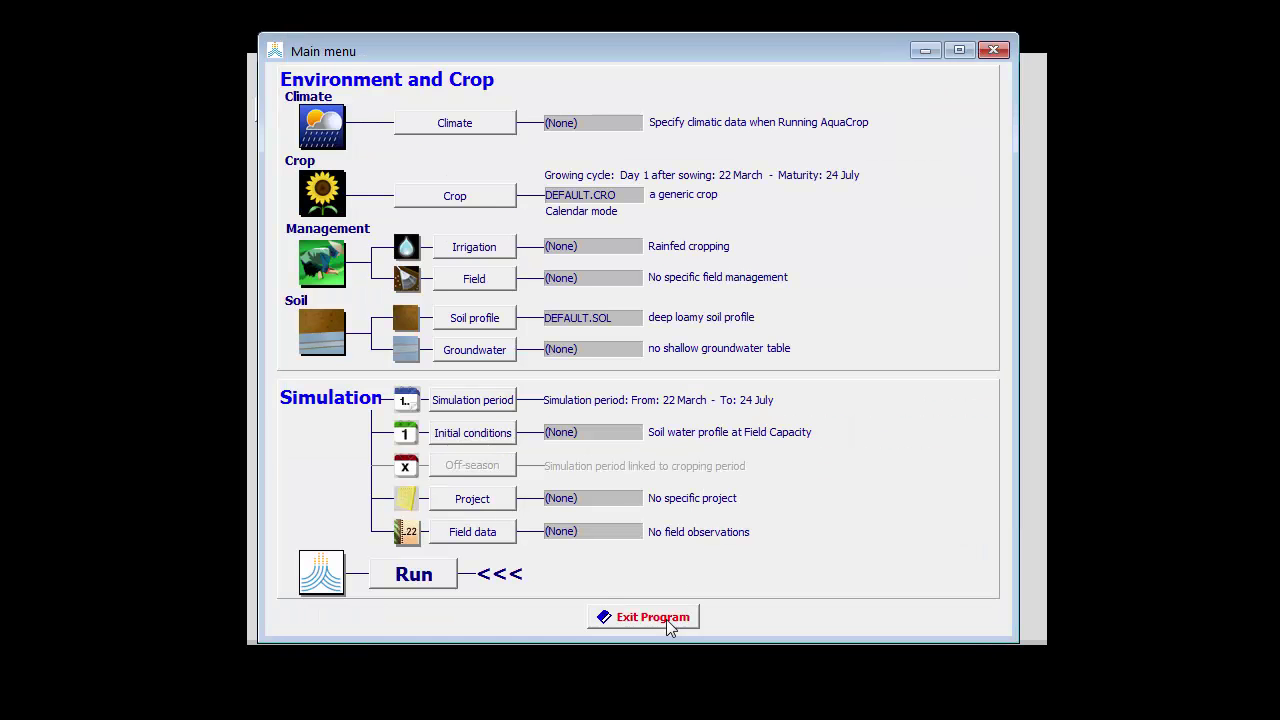
From the Climate file options, choose to create a new climate file rather than import one
click(501, 130)
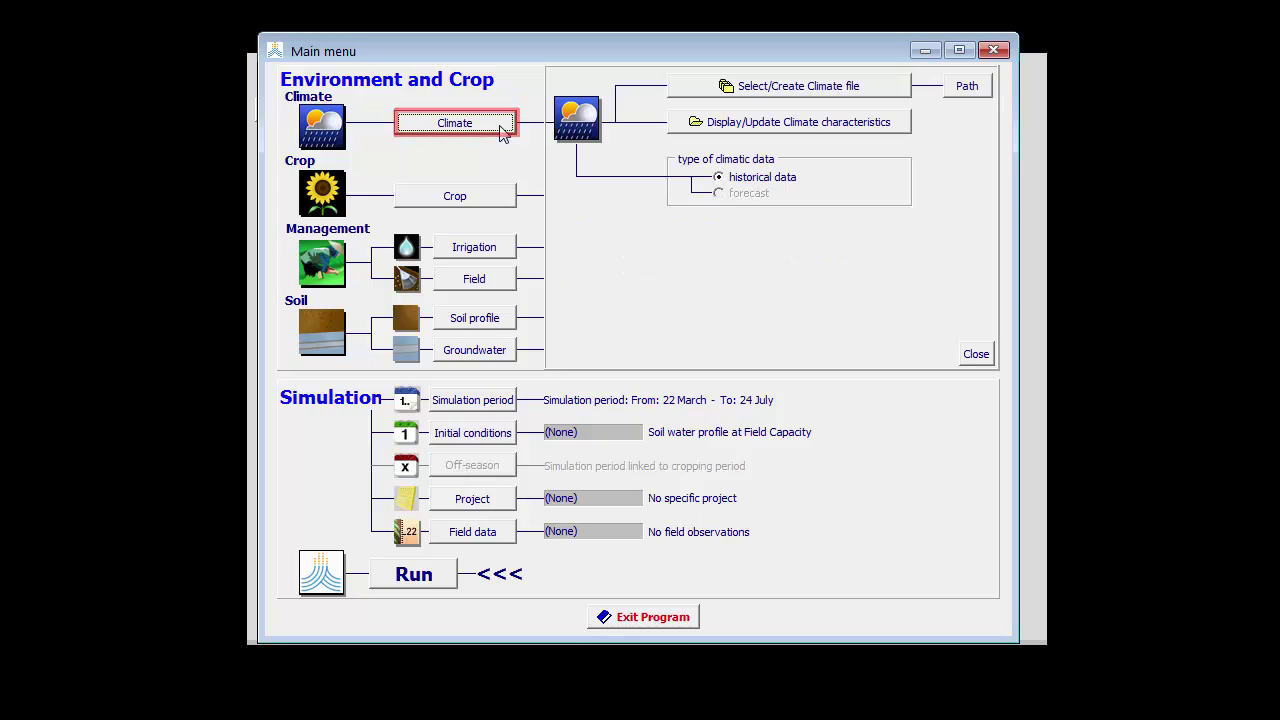
click(893, 90)
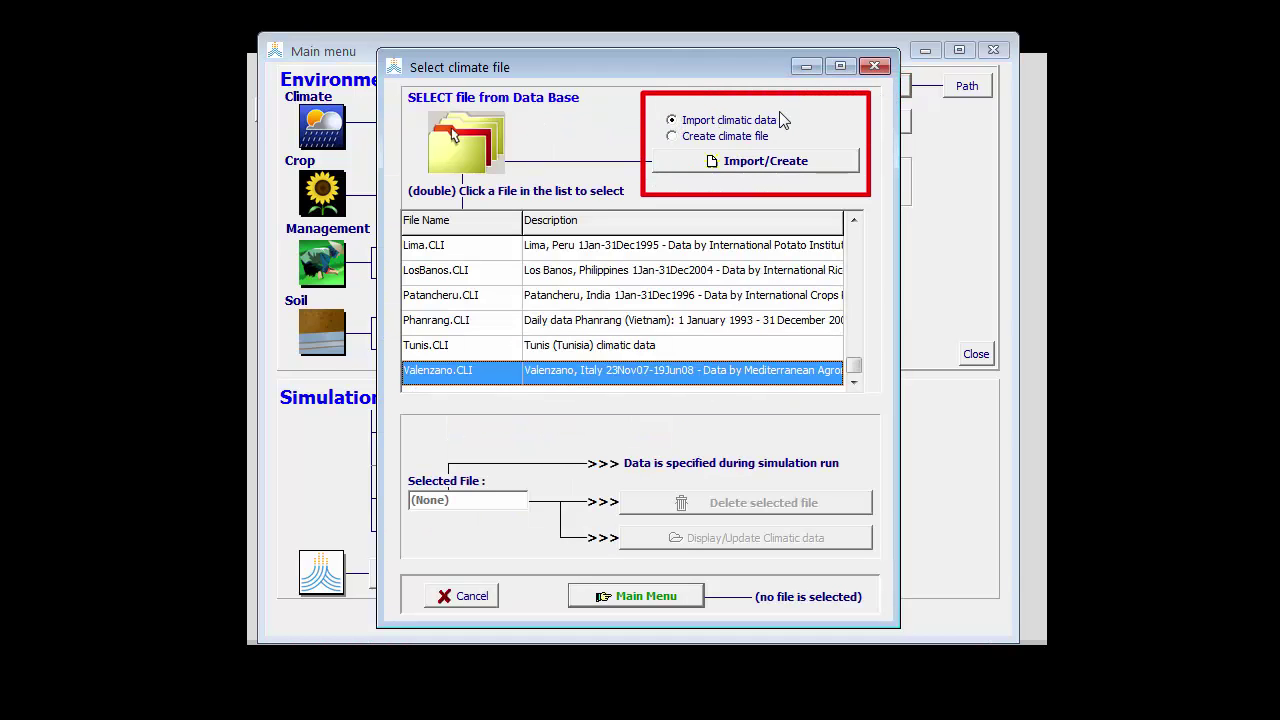
click(706, 140)
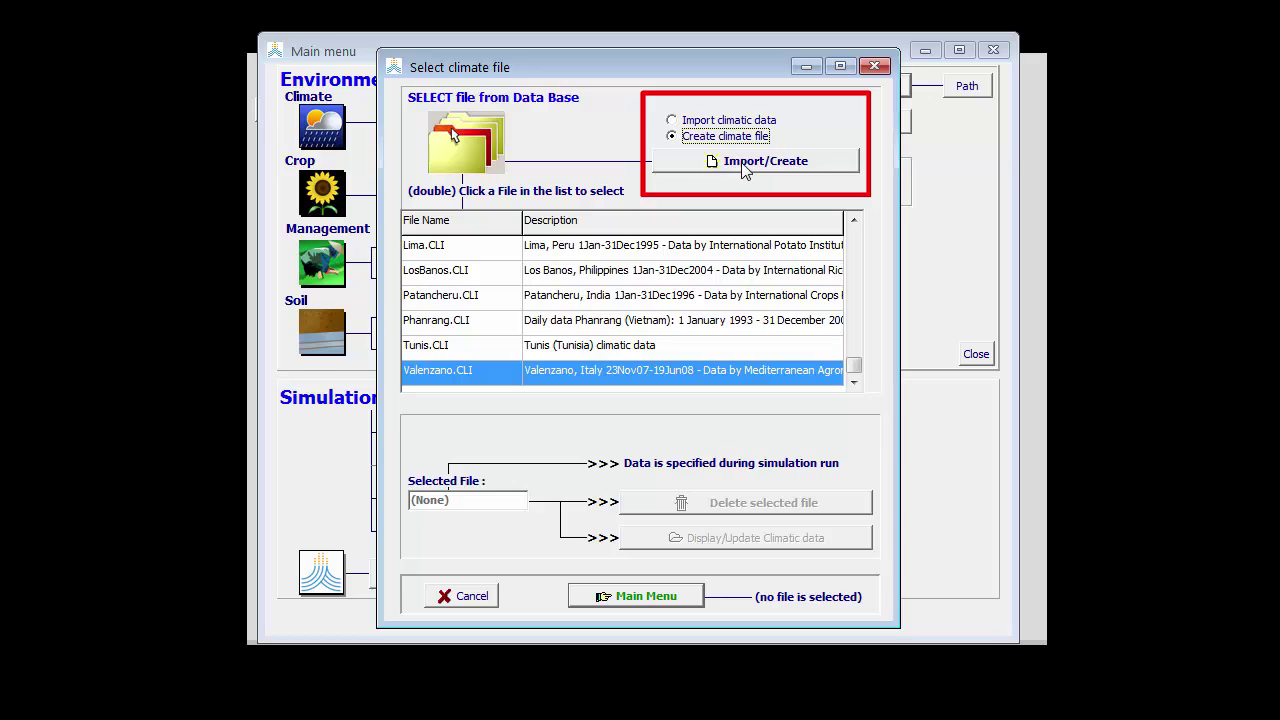
click(745, 163)
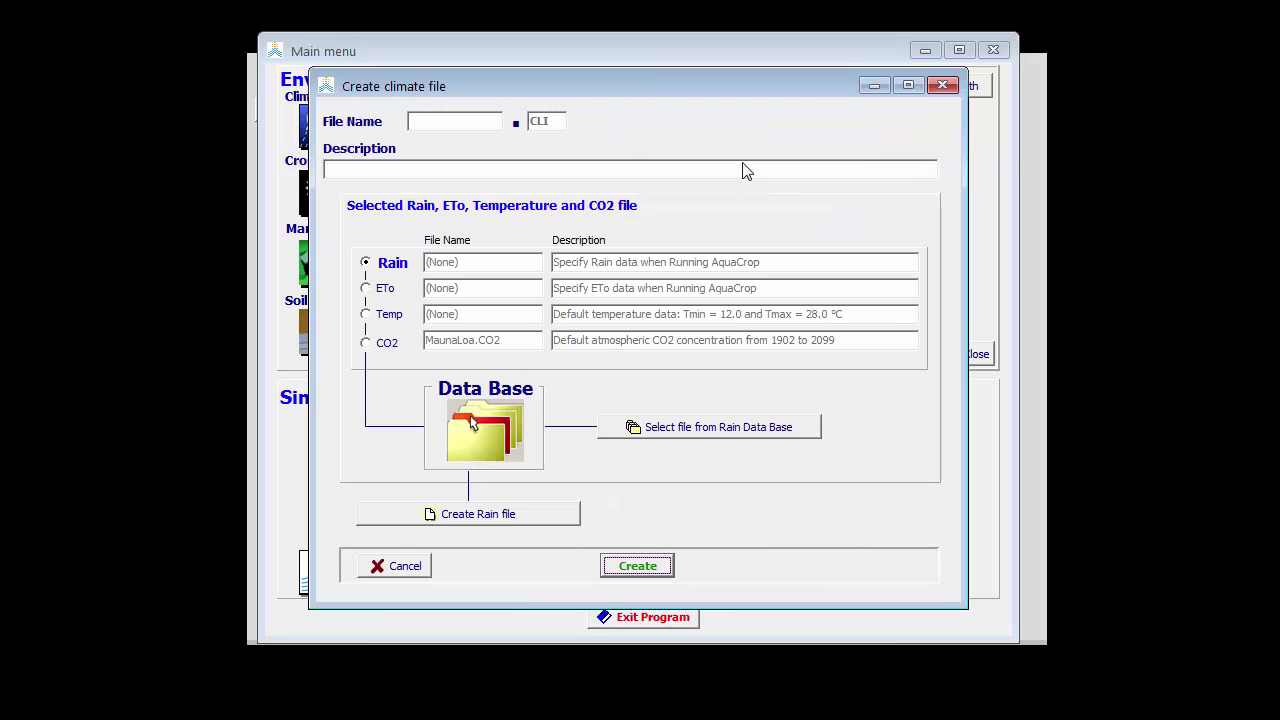
Enter 'Amman' as the climate file name and 'daily data 2002 - 2014' as its description
click(450, 123)
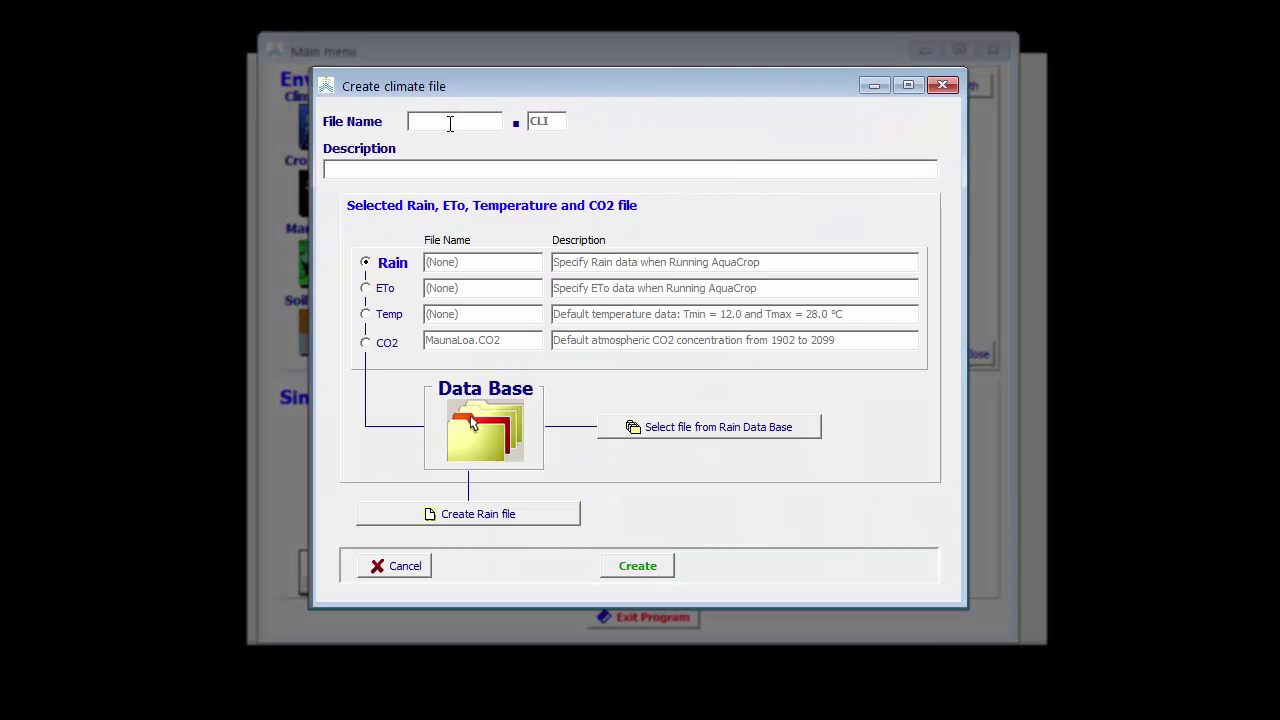
text(A)
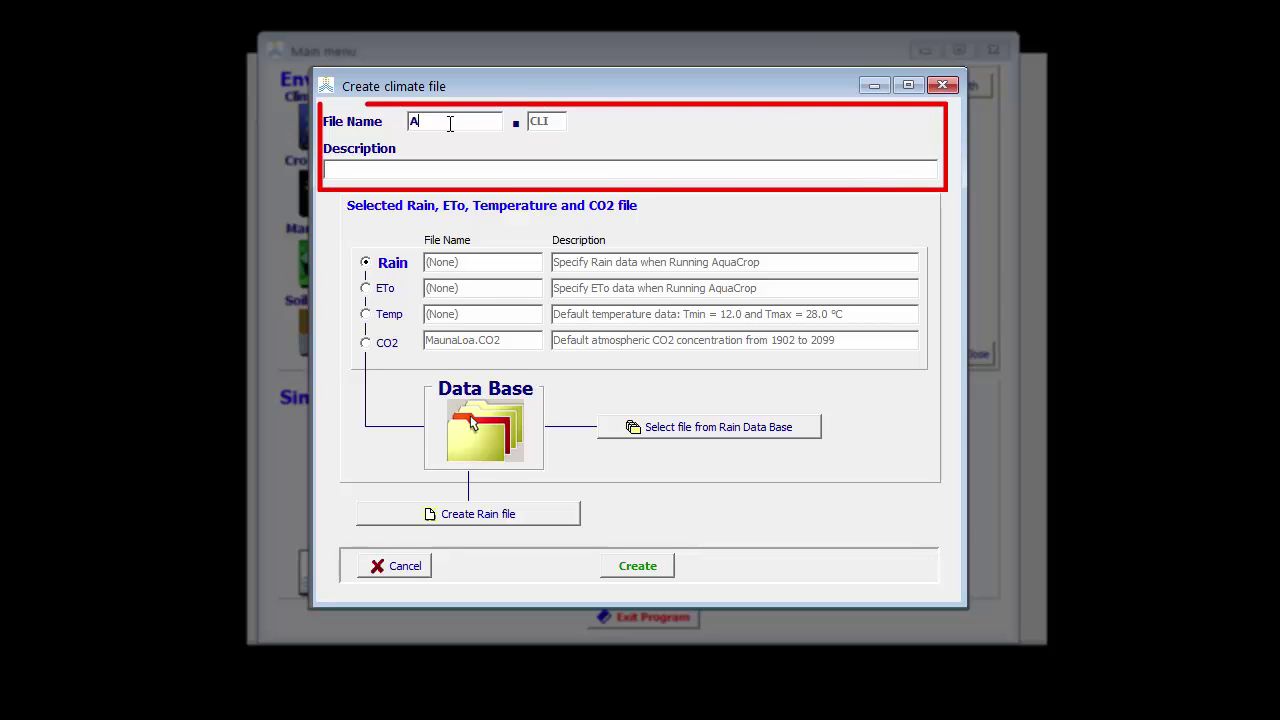
text(mman)
click(427, 166)
text(dail)
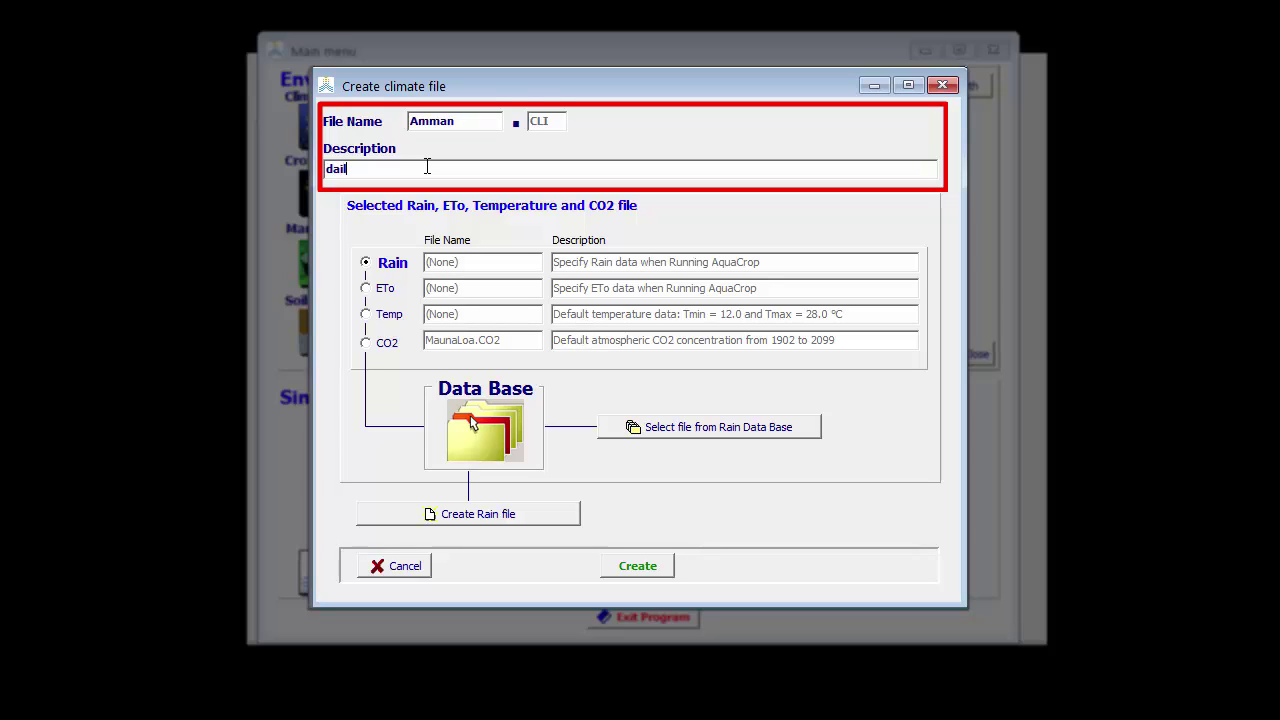
text(y data 2002 - 2014)
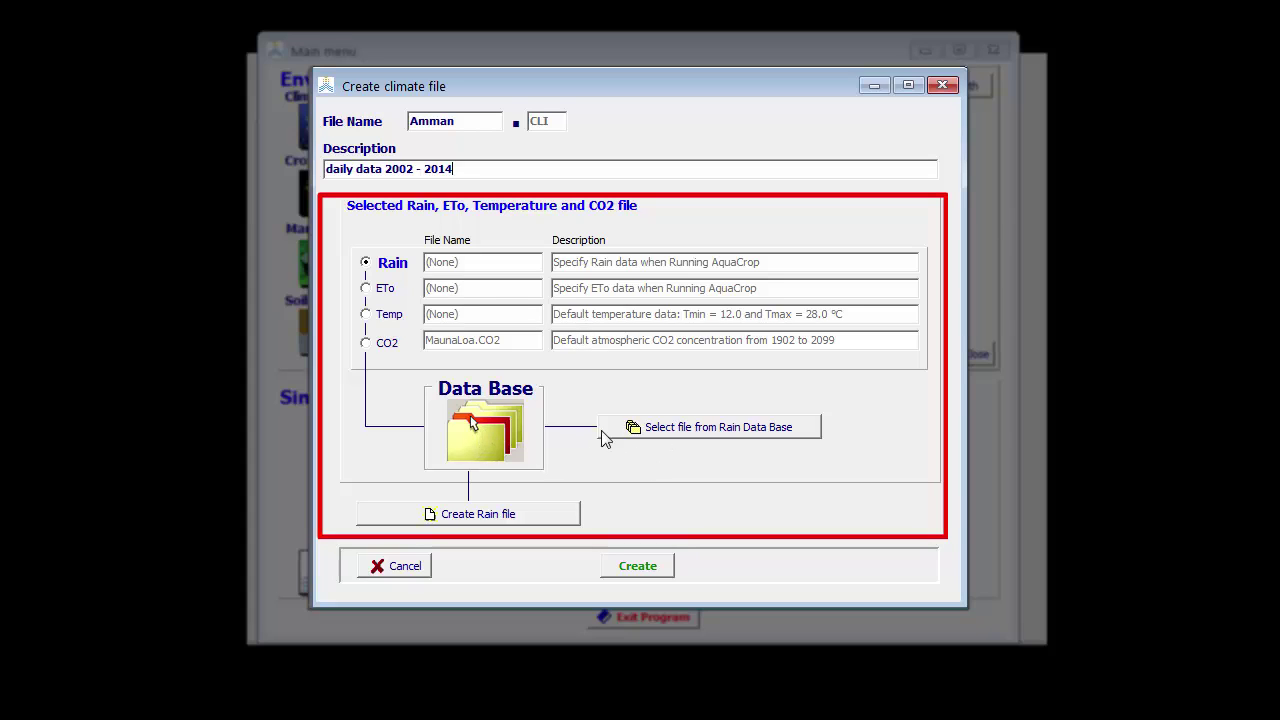
Select Amman.PLU as the rain file and Amman.ETo as the ETo file
click(740, 440)
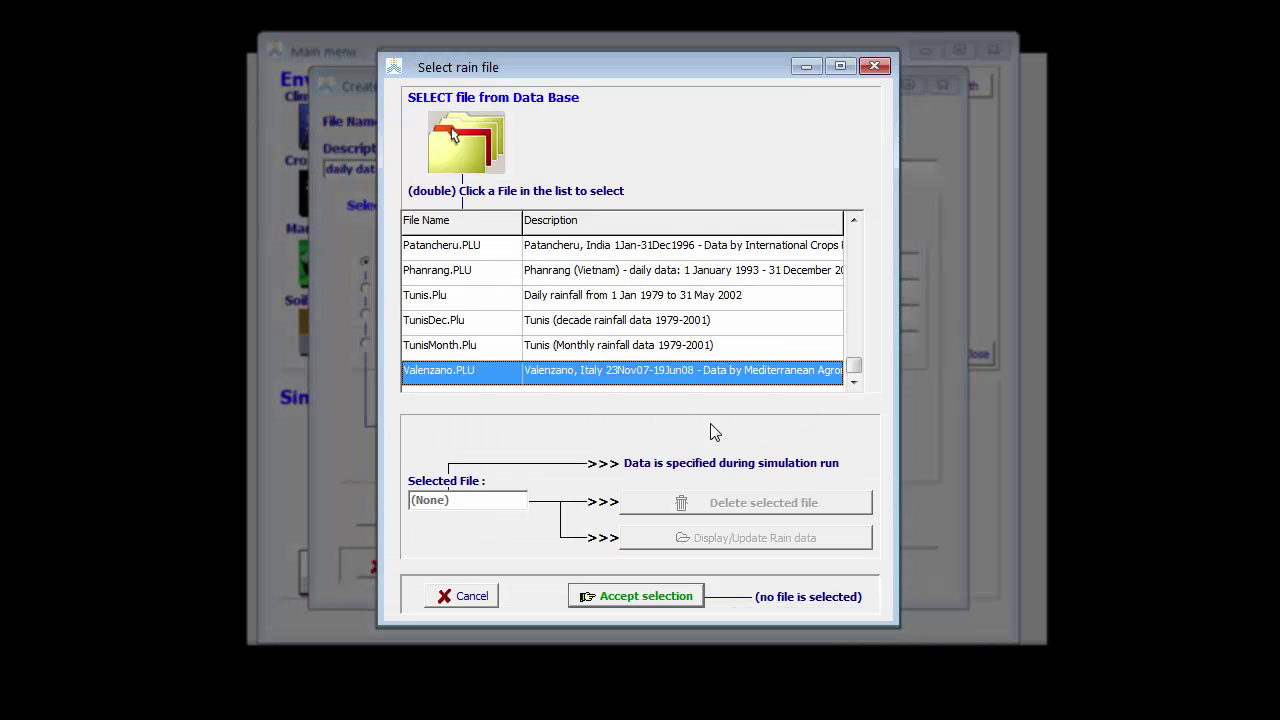
key(Up)
key(Up)
key(Up)
key(Up)
key(Up)
key(Up)
key(Up)
key(Up)
key(Up)
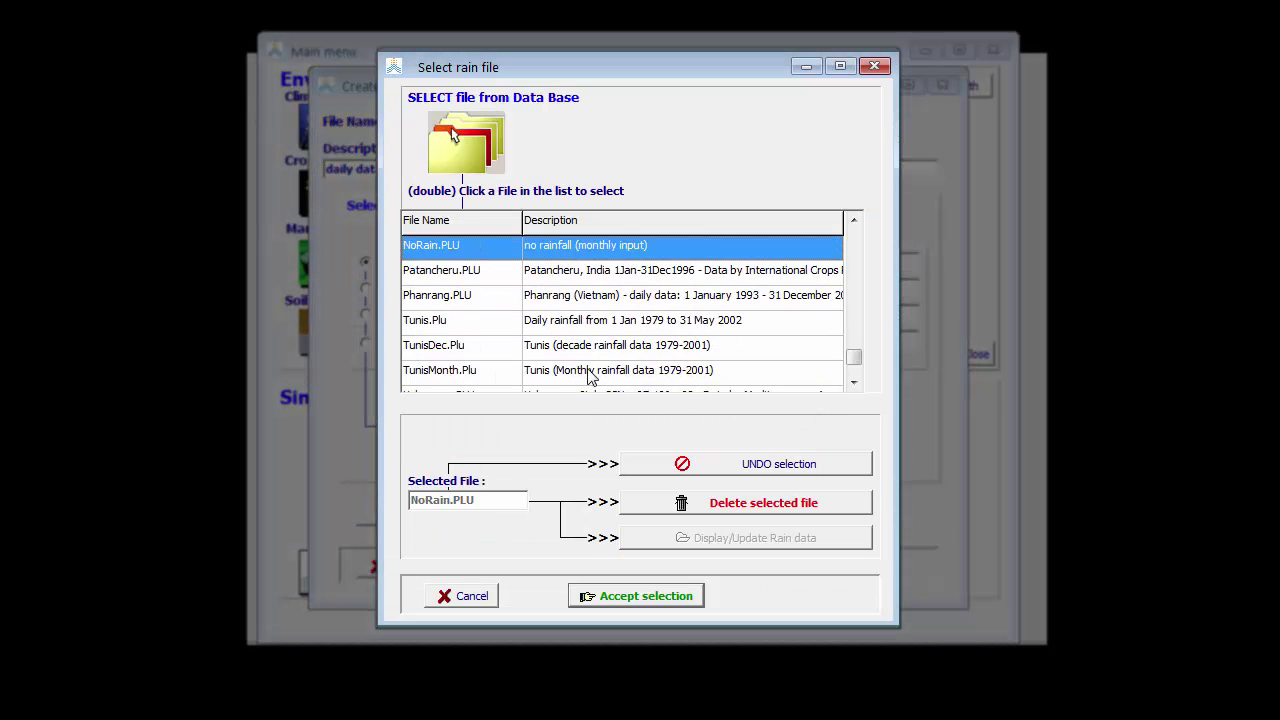
key(Up)
key(Up)
key(Up)
key(Up)
key(Up)
key(Up)
key(Up)
key(Up)
key(Up)
key(Up)
key(Up)
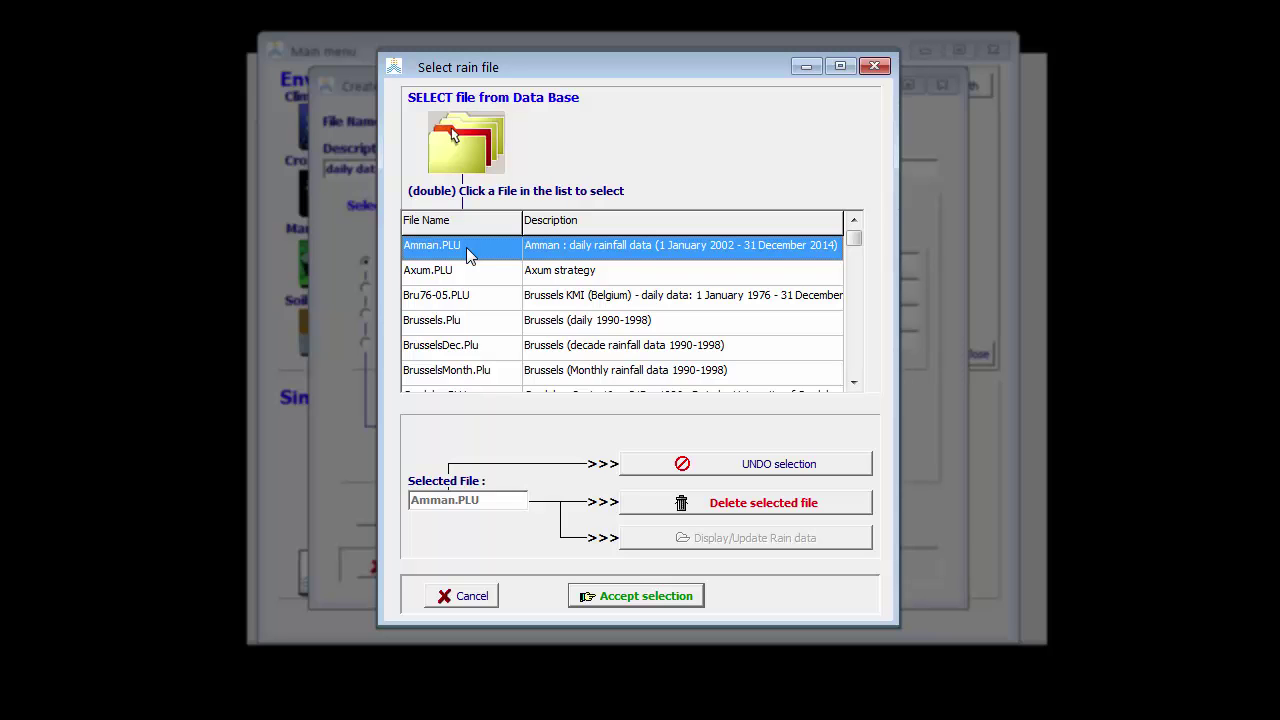
double_click(466, 247)
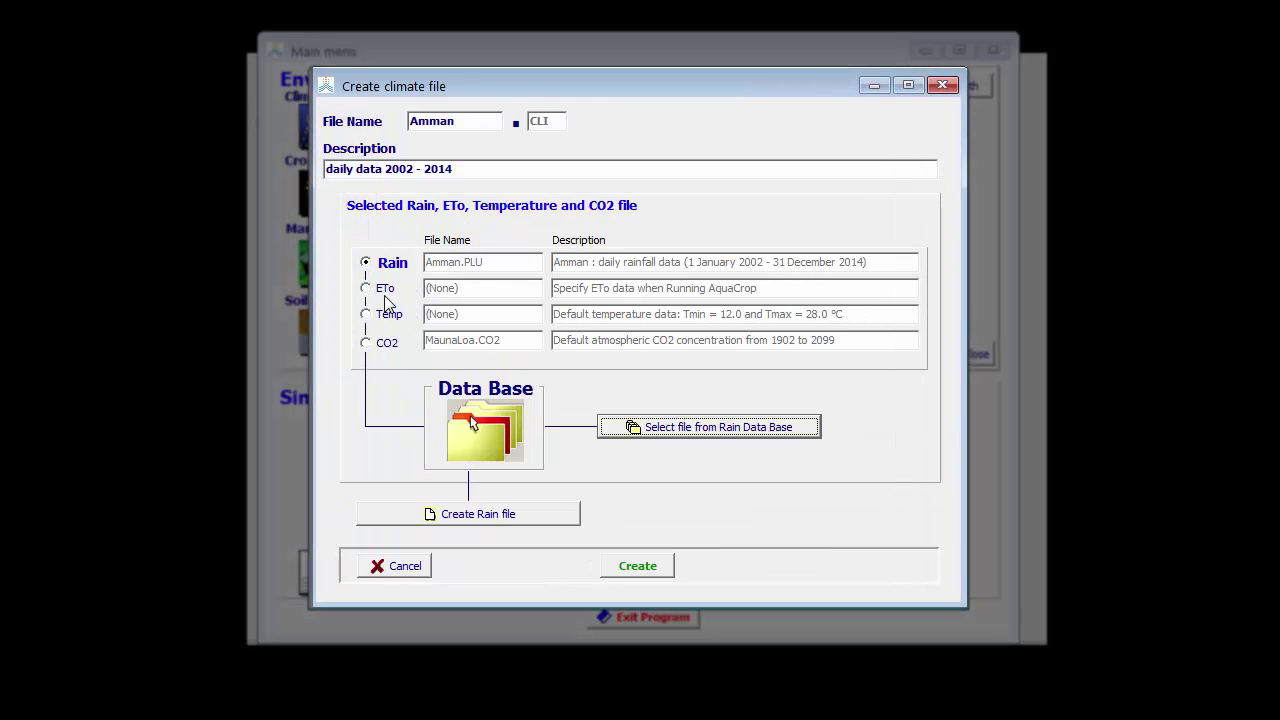
click(388, 292)
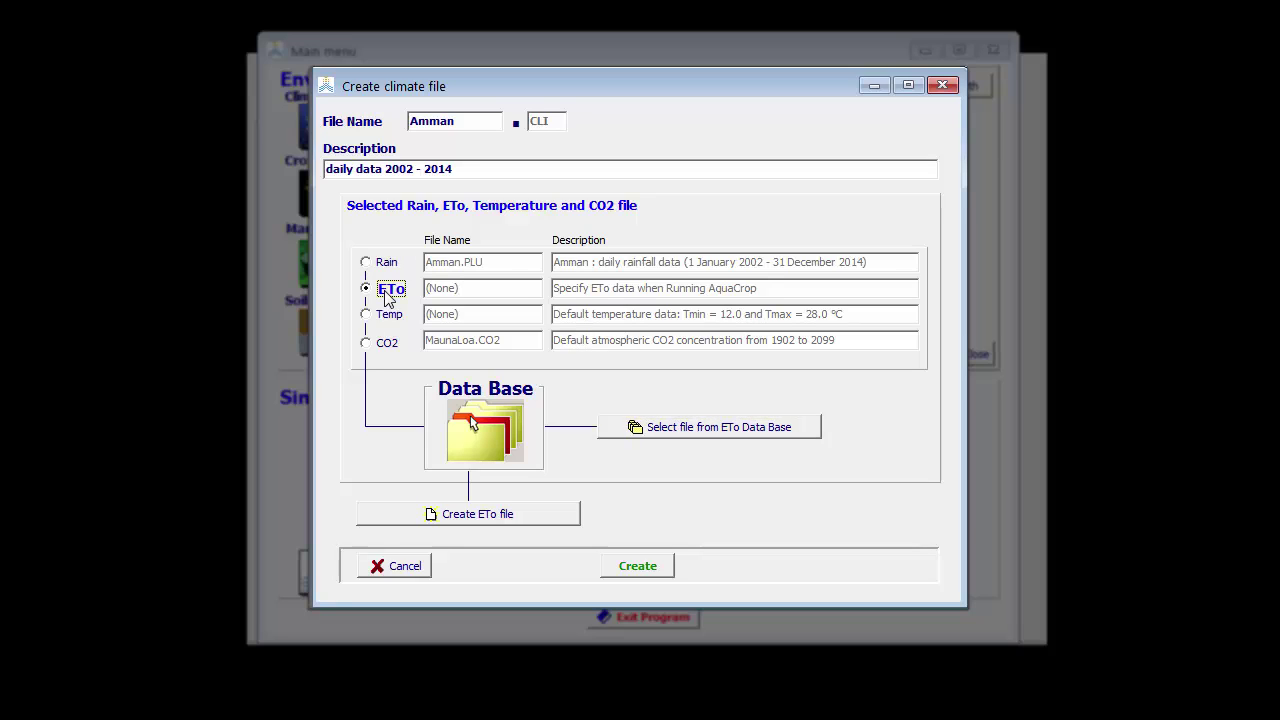
click(767, 440)
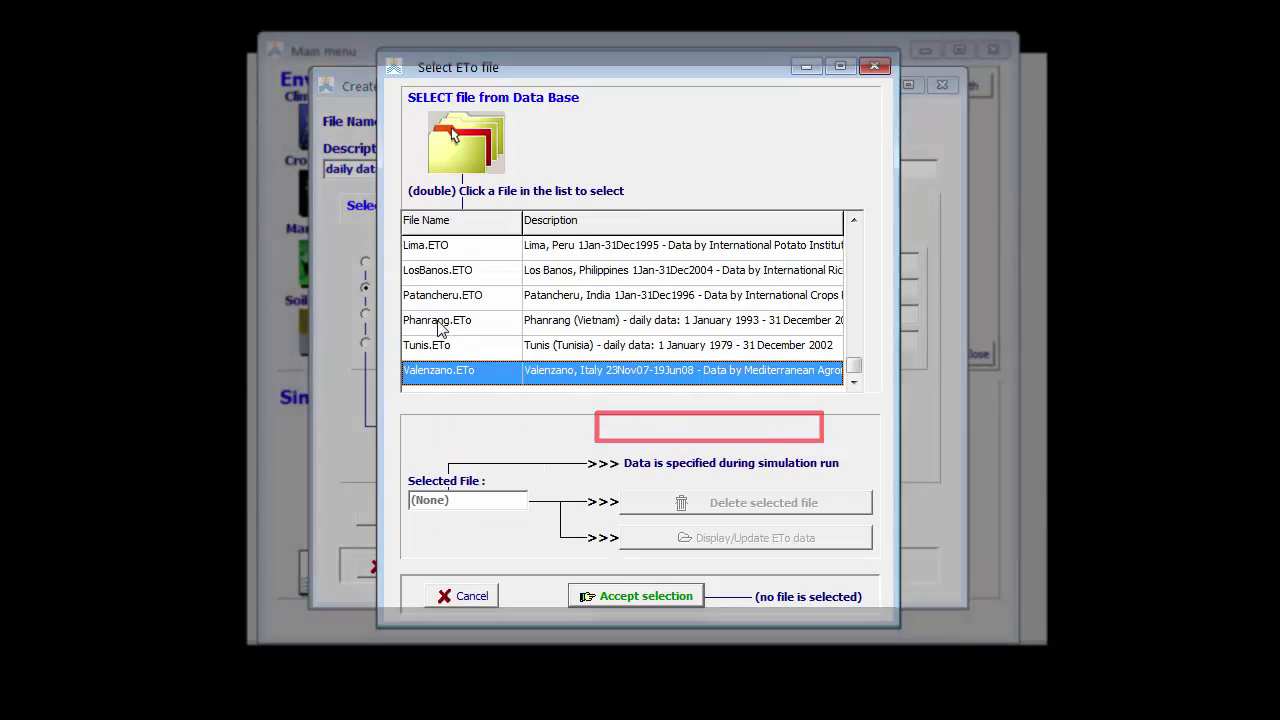
scroll(430, 326, up, 5)
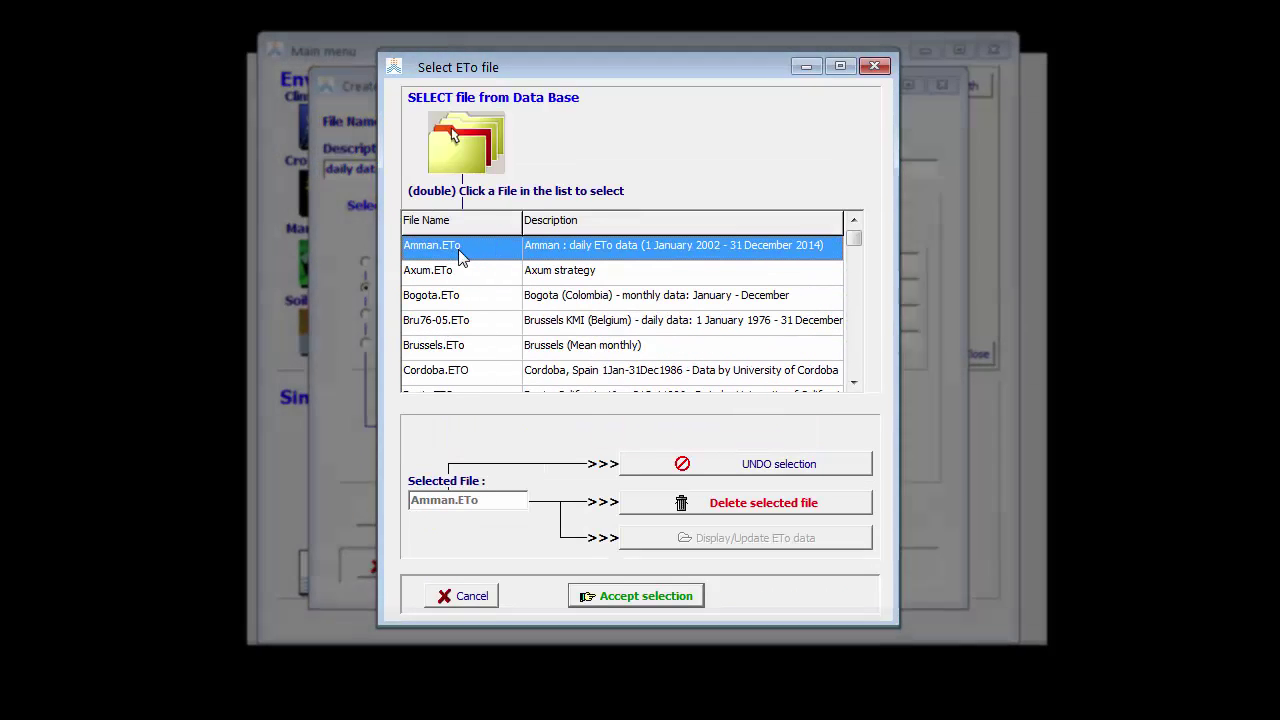
double_click(458, 249)
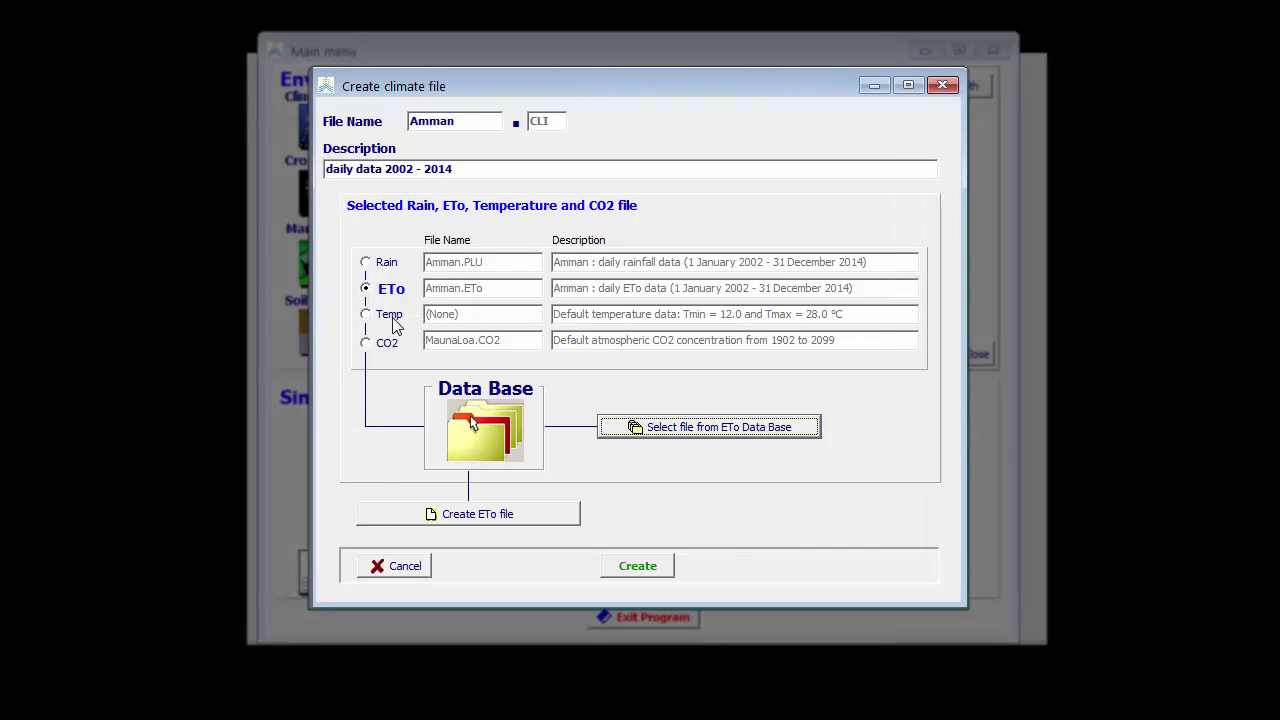
Select Amman.Tnx for temperature, keep MaunaLoa.CO2, and create the Amman.CLI climate file
click(389, 316)
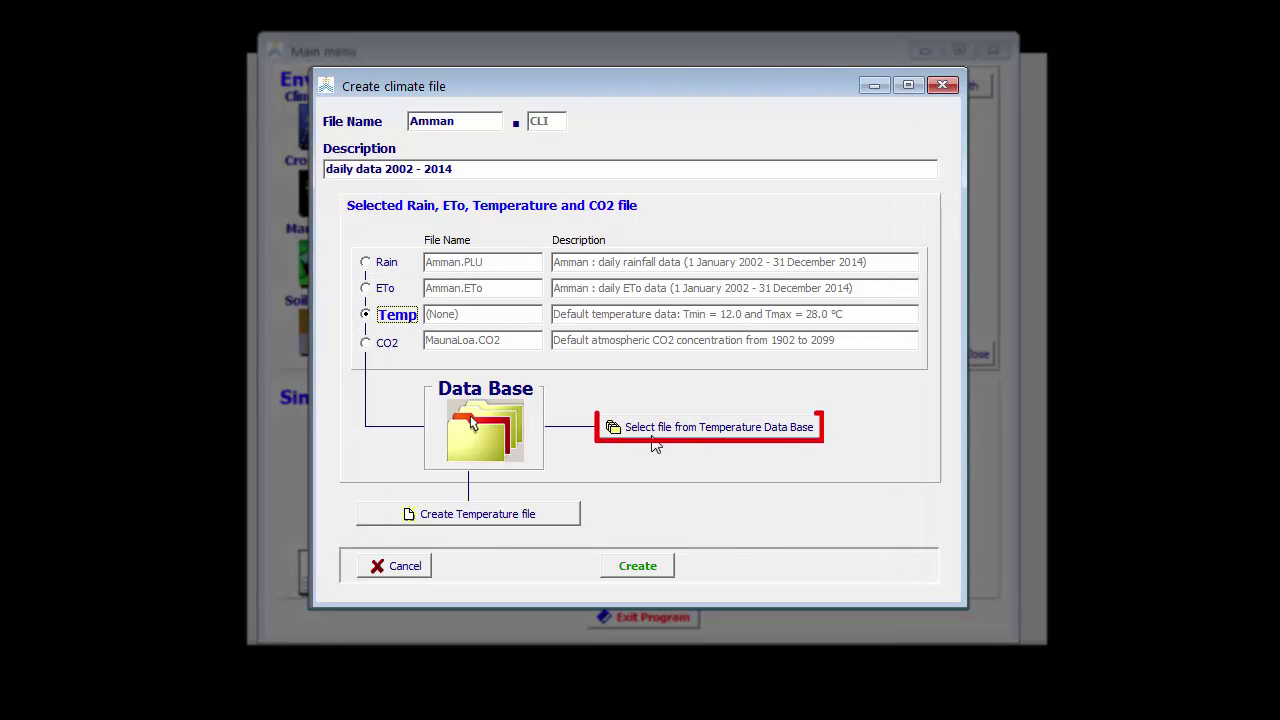
click(660, 432)
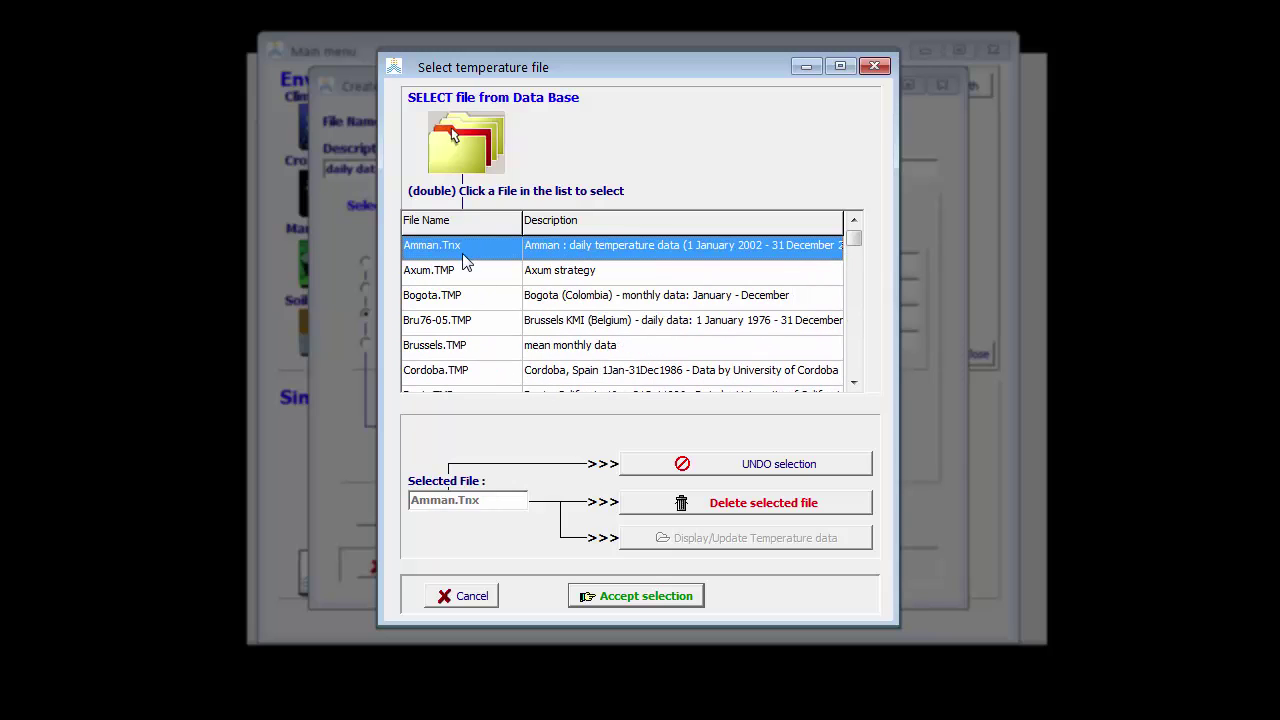
key(Return)
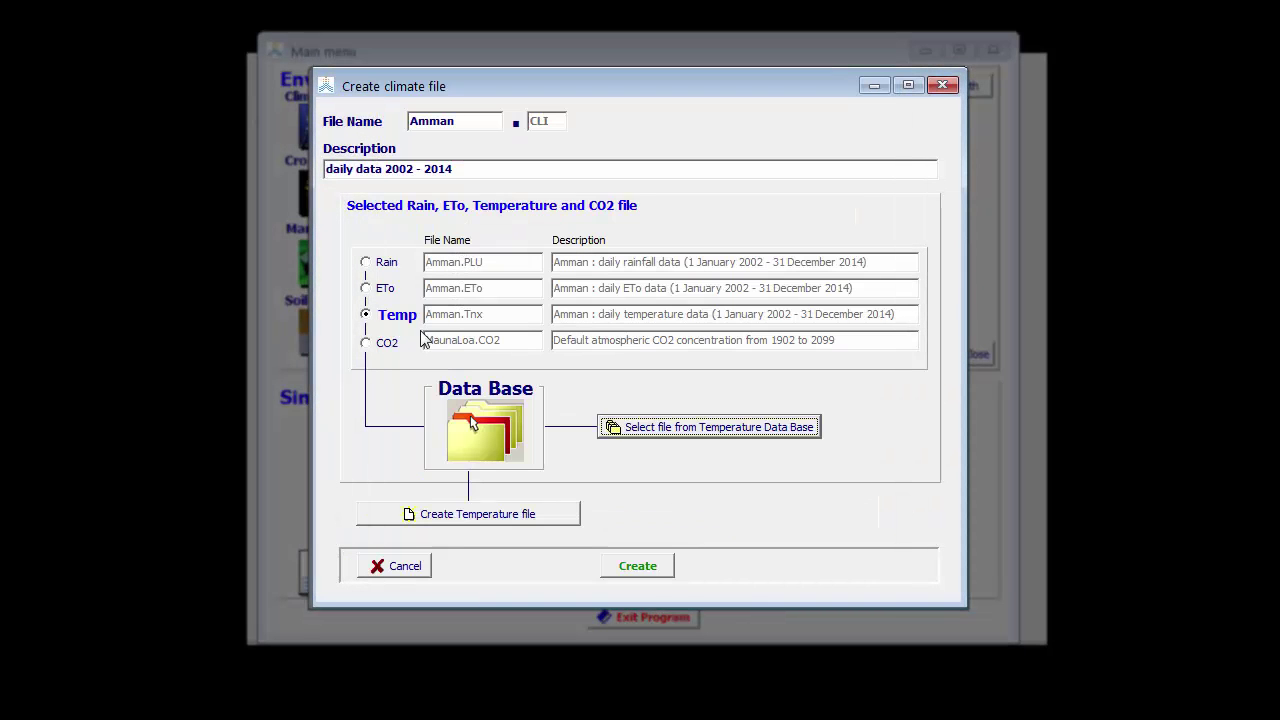
click(394, 350)
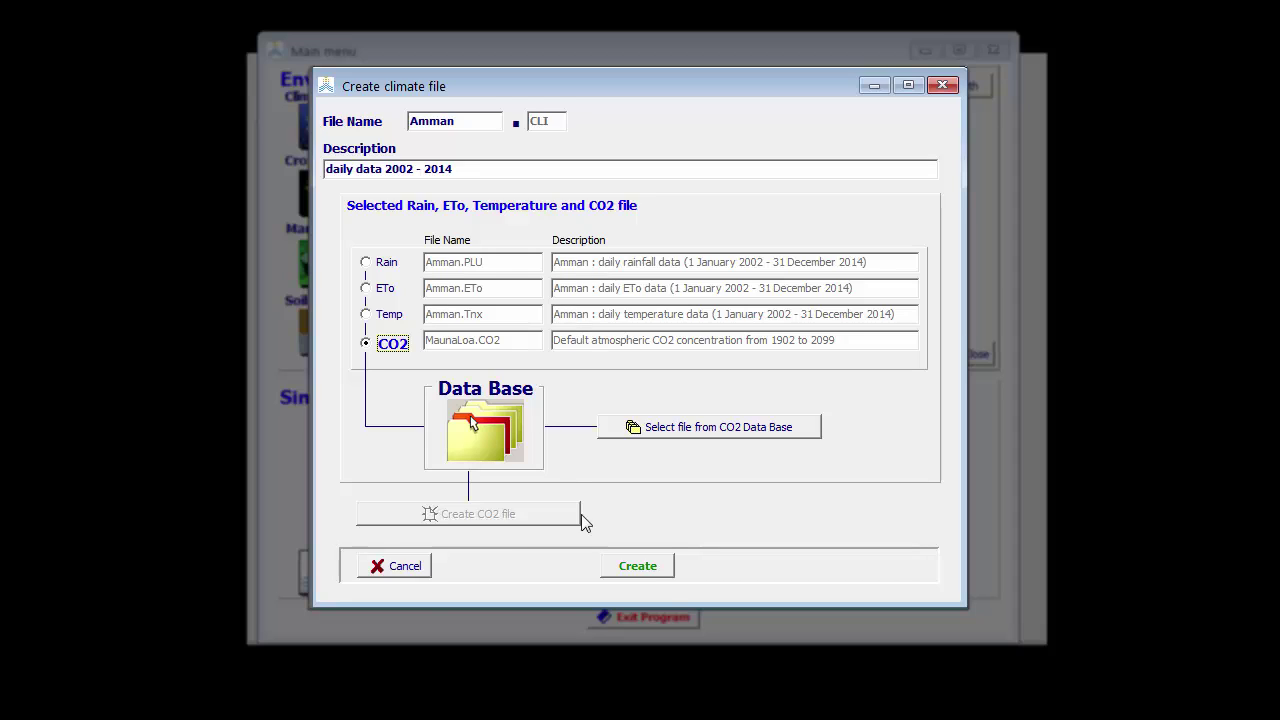
click(660, 570)
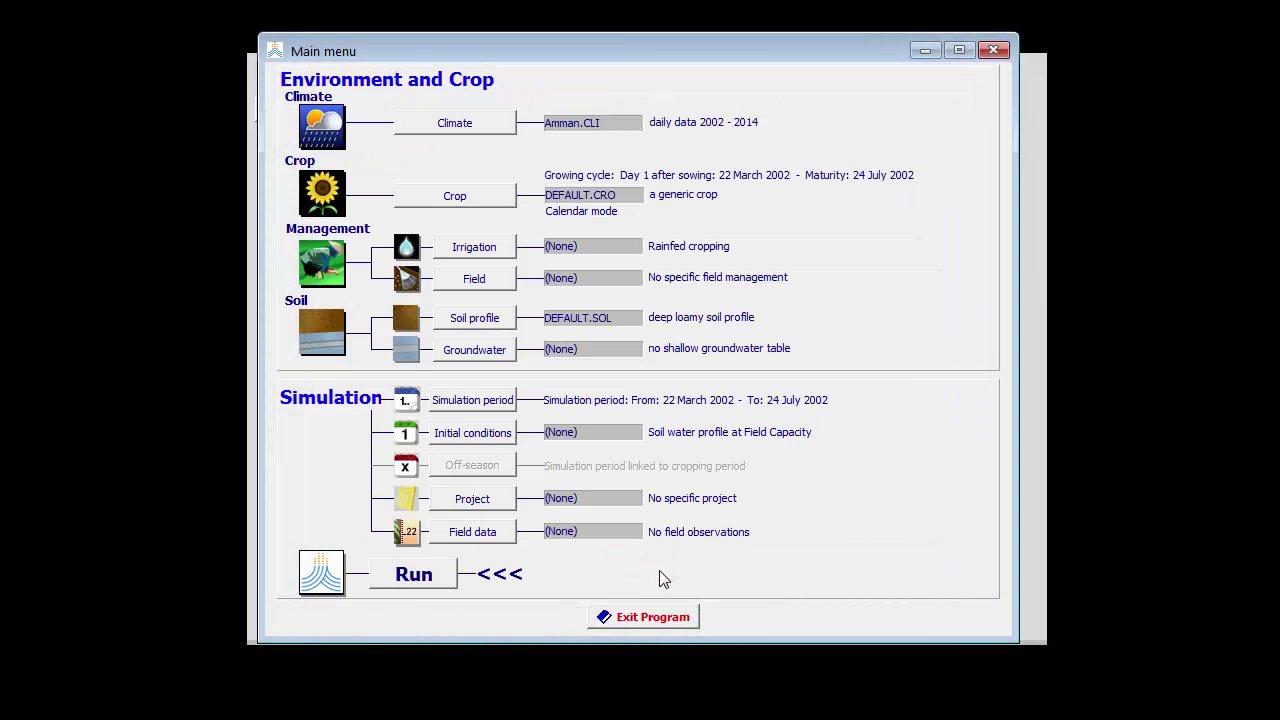